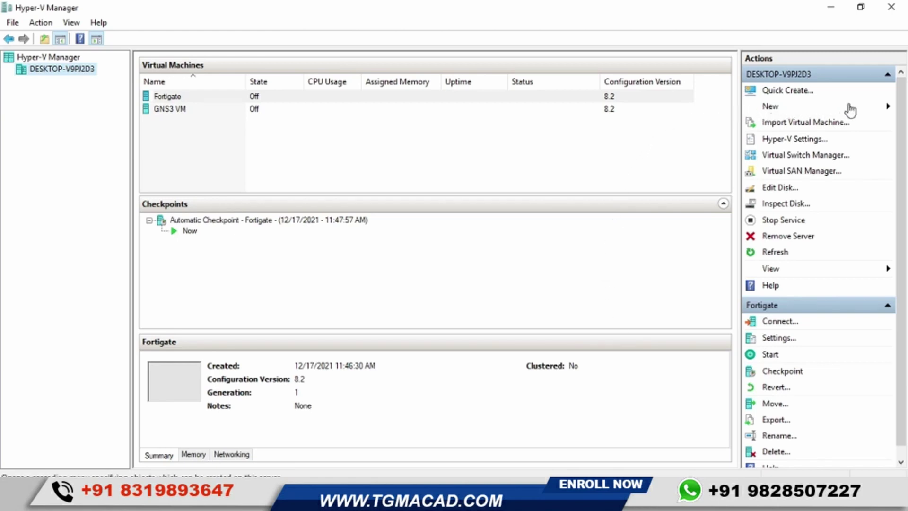
# Launch the New Virtual Machine Wizard, pass Before You Begin, and select the default 'New Virtual Machine' name
pyautogui.click(846, 108)
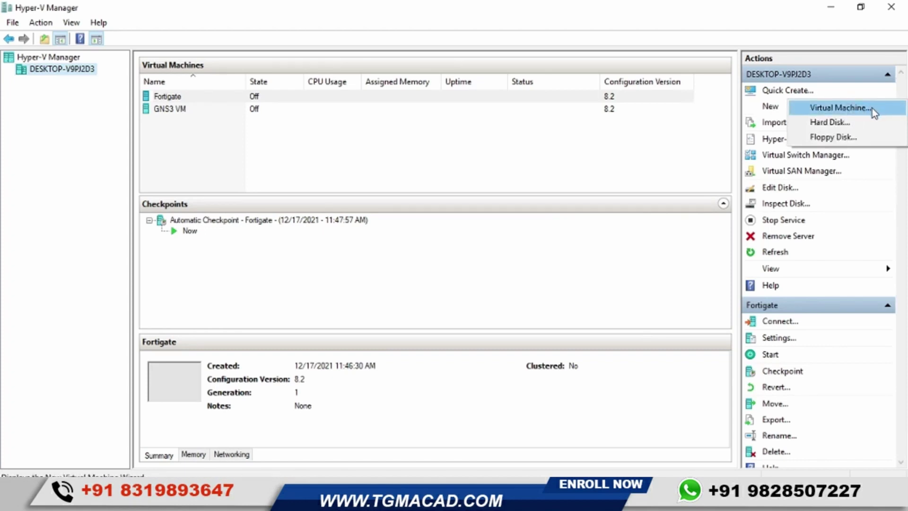
pyautogui.click(841, 108)
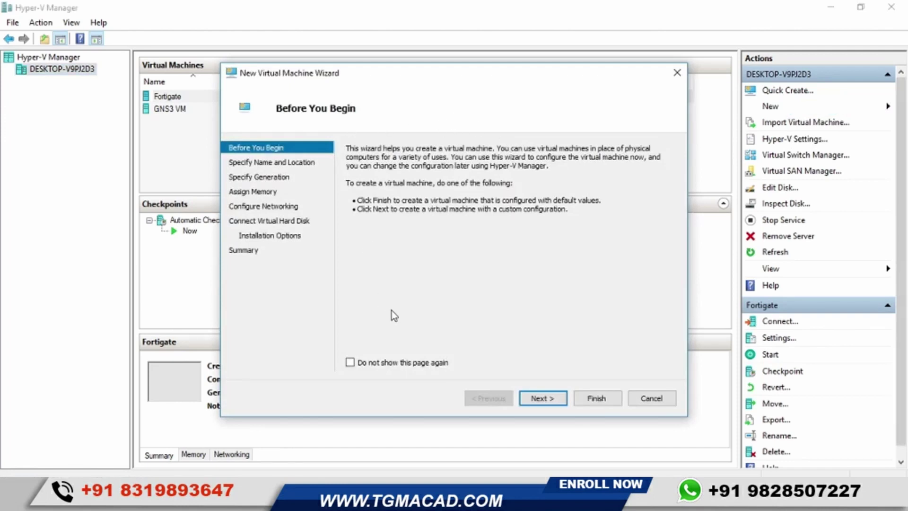
pyautogui.click(551, 403)
pyautogui.click(488, 191)
pyautogui.moveTo(489, 191); pyautogui.dragTo(340, 188)
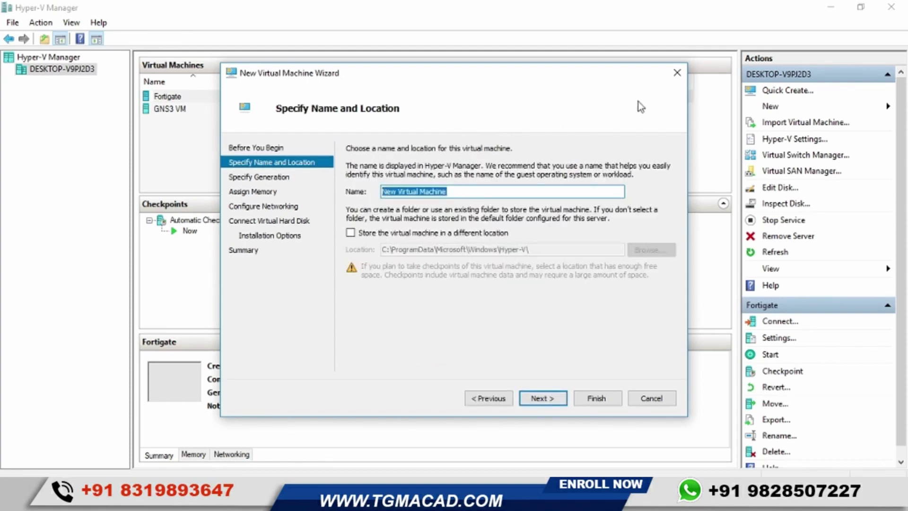
# Name the VM 'SVR 1', store it in D:\Hyper\, and continue to the generation page
pyautogui.write('SV')
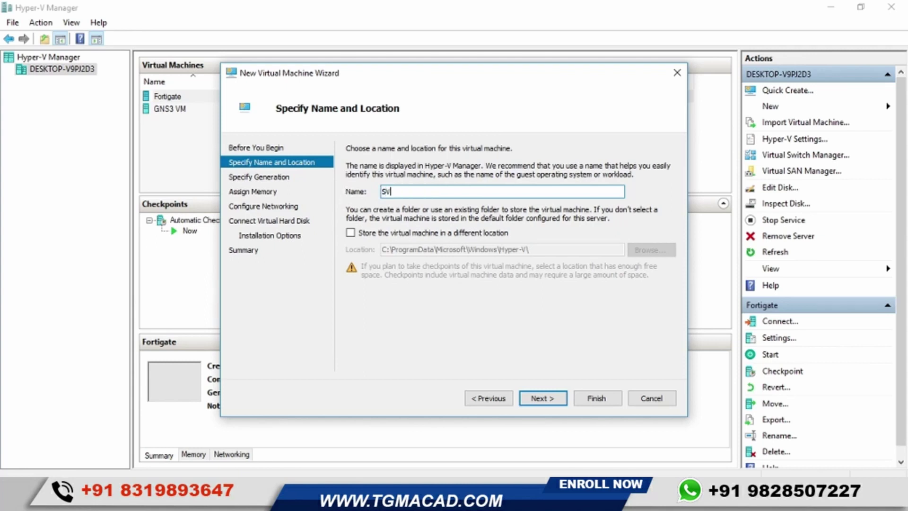
pyautogui.write('R 1')
pyautogui.click(350, 234)
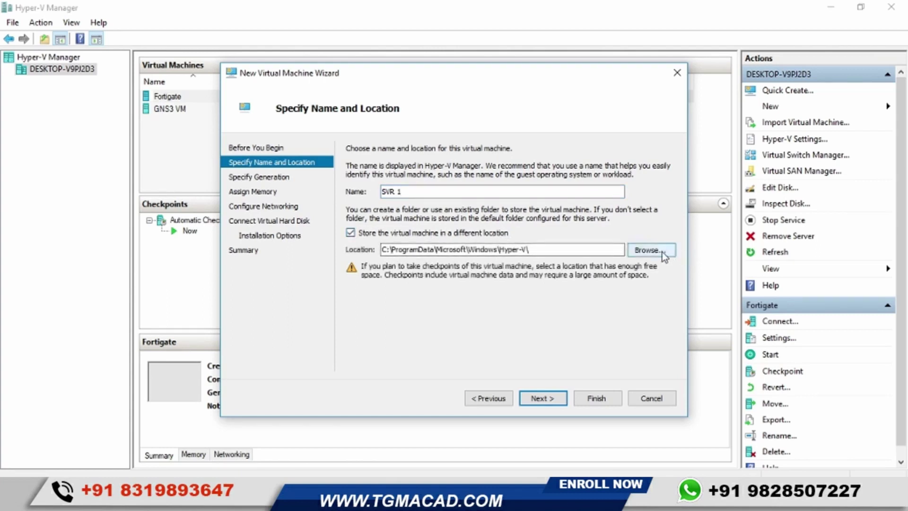
pyautogui.click(664, 257)
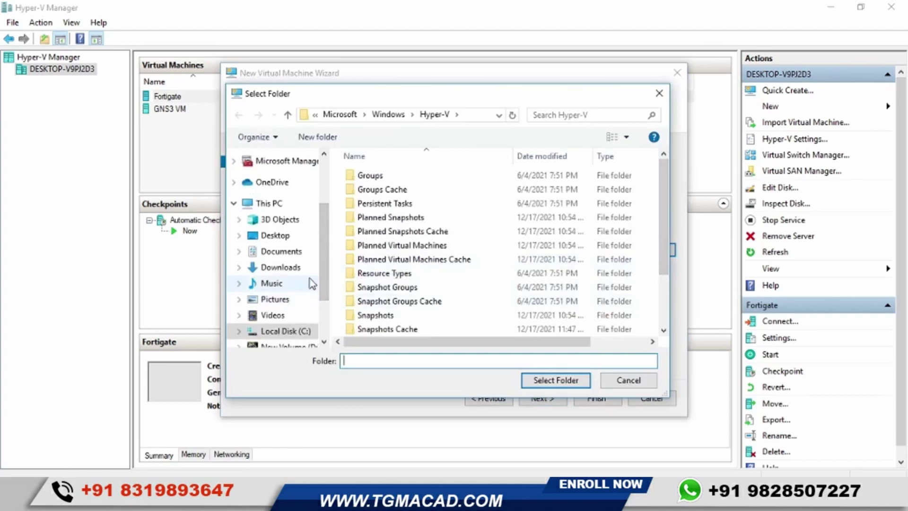
pyautogui.scroll(-3, 312, 286)
pyautogui.click(297, 286)
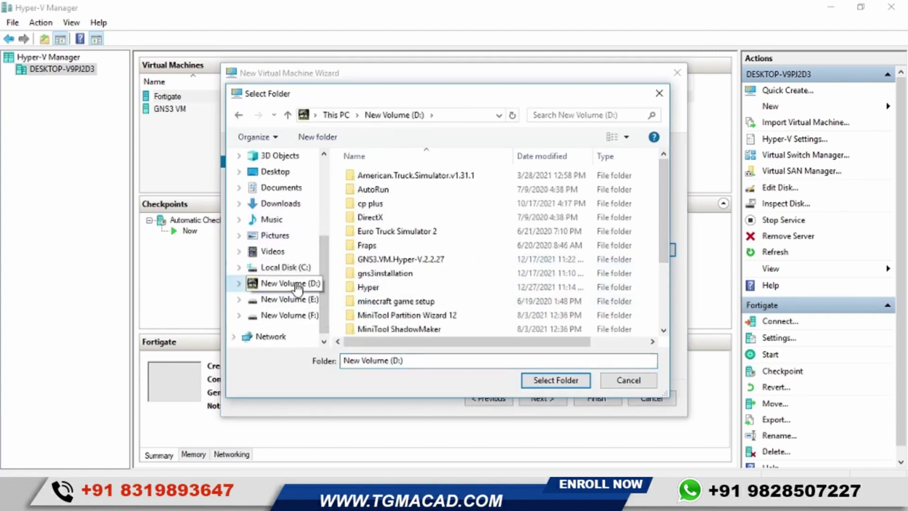
pyautogui.click(373, 289)
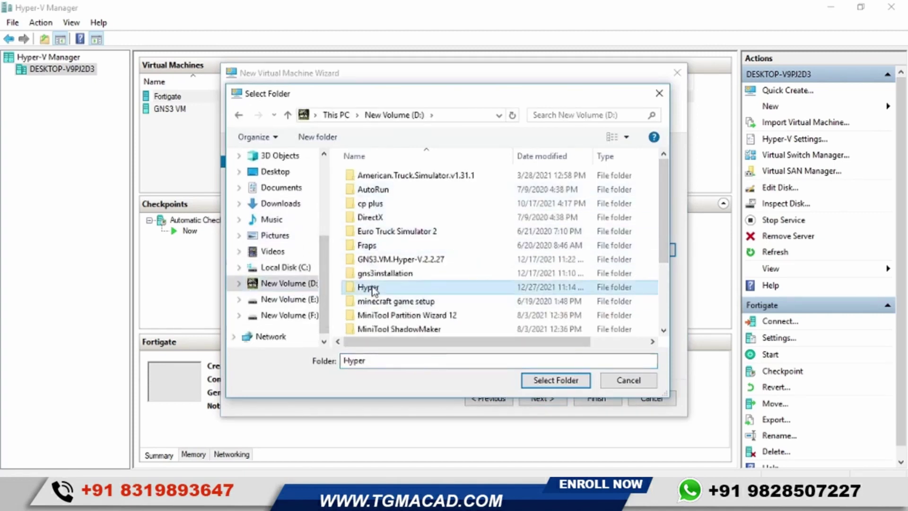
pyautogui.doubleClick(373, 289)
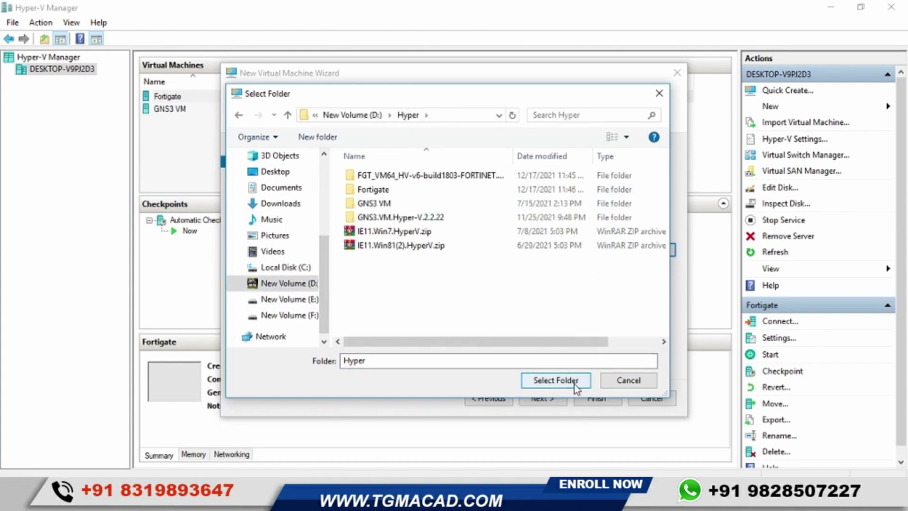
pyautogui.click(575, 384)
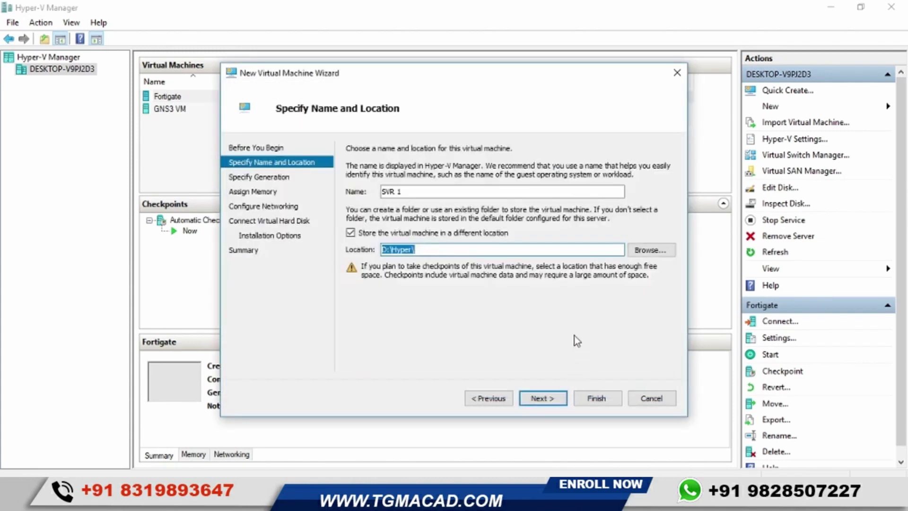
pyautogui.click(555, 403)
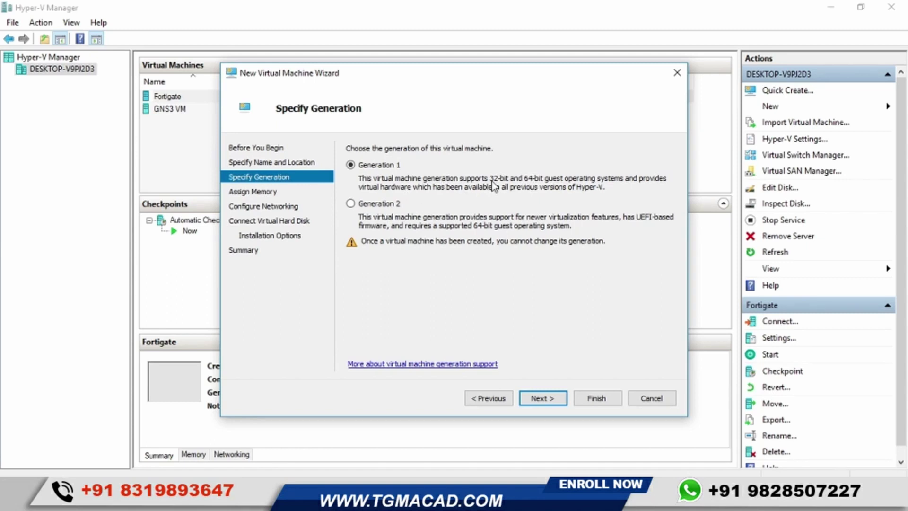
pyautogui.click(366, 208)
pyautogui.click(385, 170)
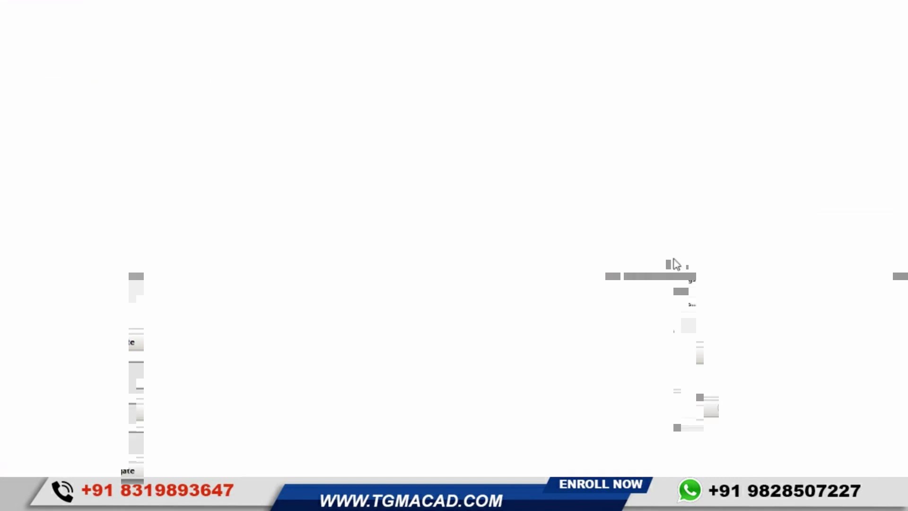
# Load the Google homepage and search for 'bois'
pyautogui.write('go')
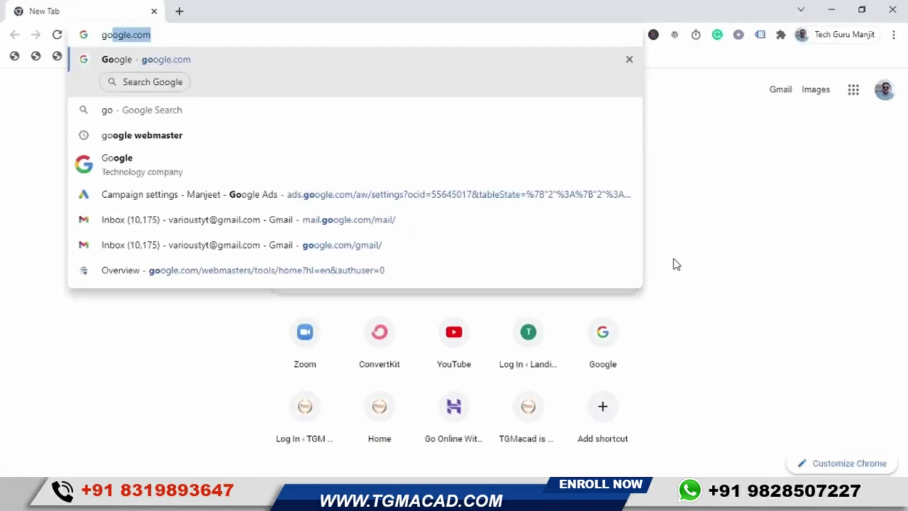
pyautogui.press('Return')
pyautogui.write('windows')
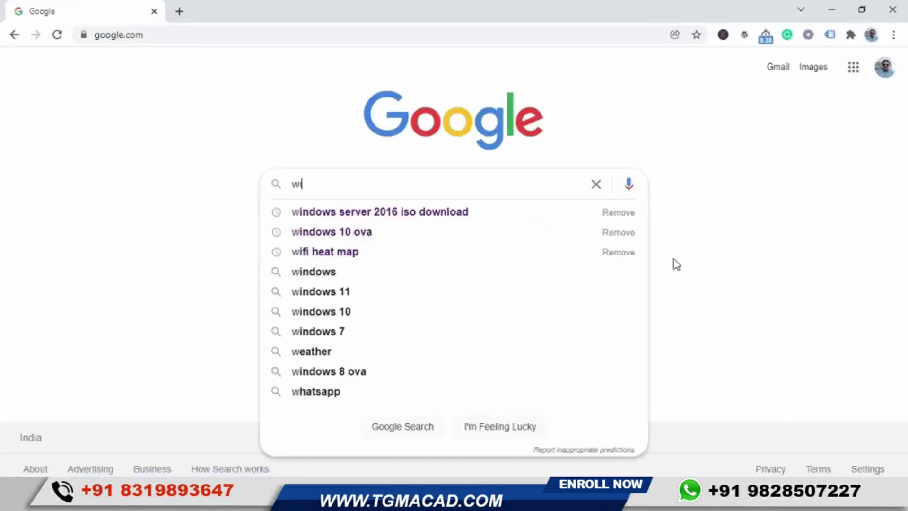
pyautogui.press('BackSpace')
pyautogui.press('BackSpace')
pyautogui.press('BackSpace')
pyautogui.press('BackSpace')
pyautogui.press('BackSpace')
pyautogui.press('BackSpace')
pyautogui.press('BackSpace')
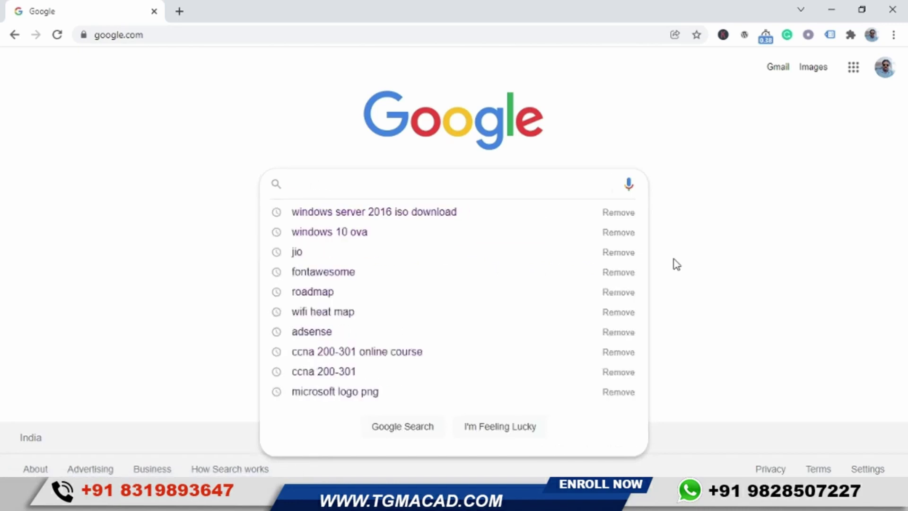
pyautogui.write('bois')
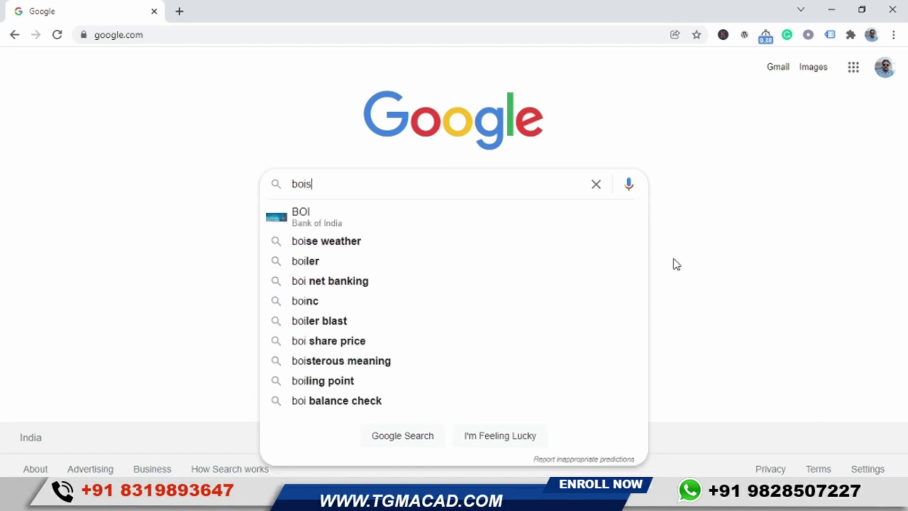
pyautogui.press('Return')
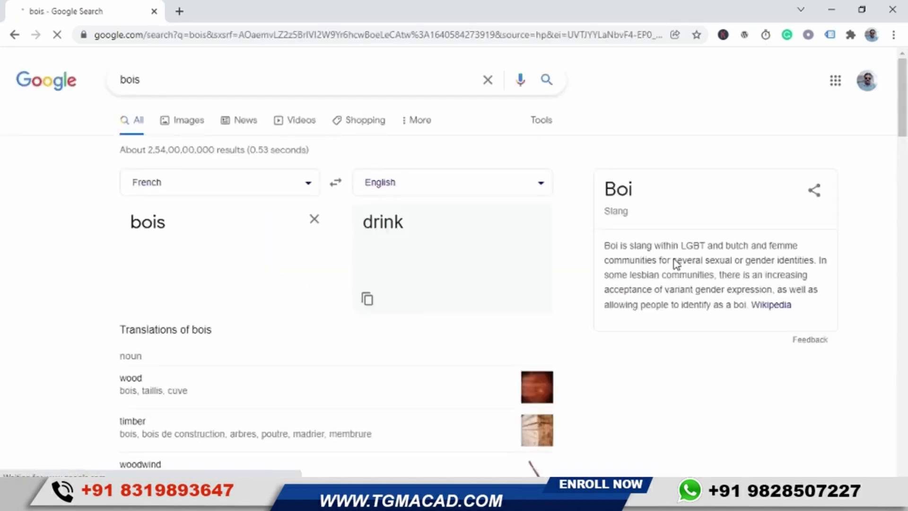
# Correct the query to 'computer bios' and rerun the search
pyautogui.moveTo(169, 85); pyautogui.dragTo(81, 75)
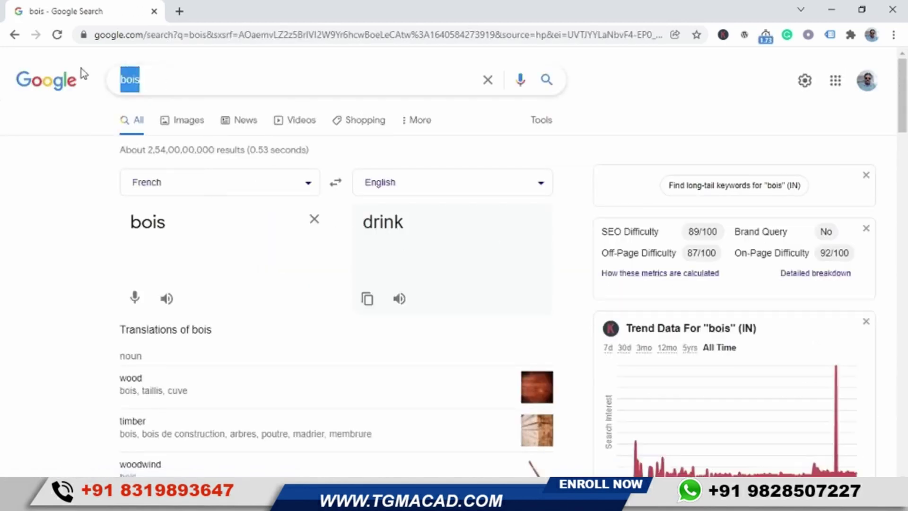
pyautogui.write('bios')
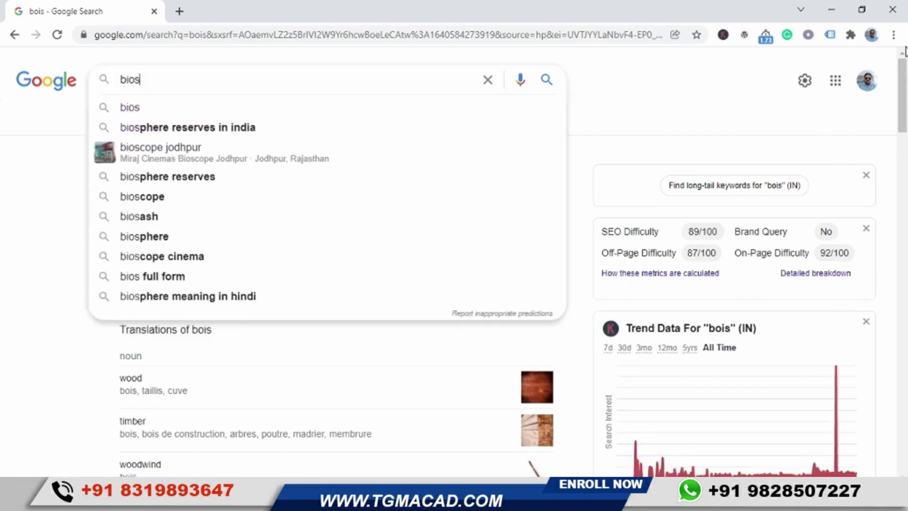
pyautogui.press('Home')
pyautogui.write('comput')
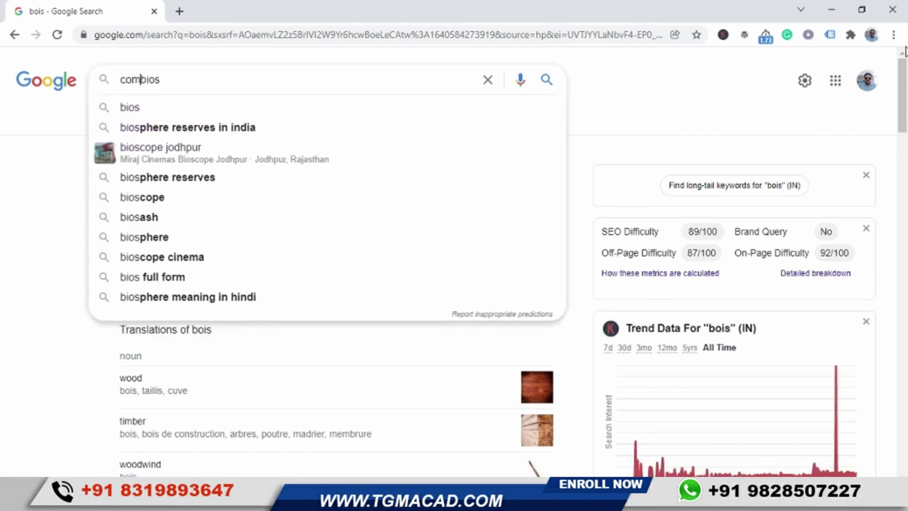
pyautogui.write('er')
pyautogui.press('Return')
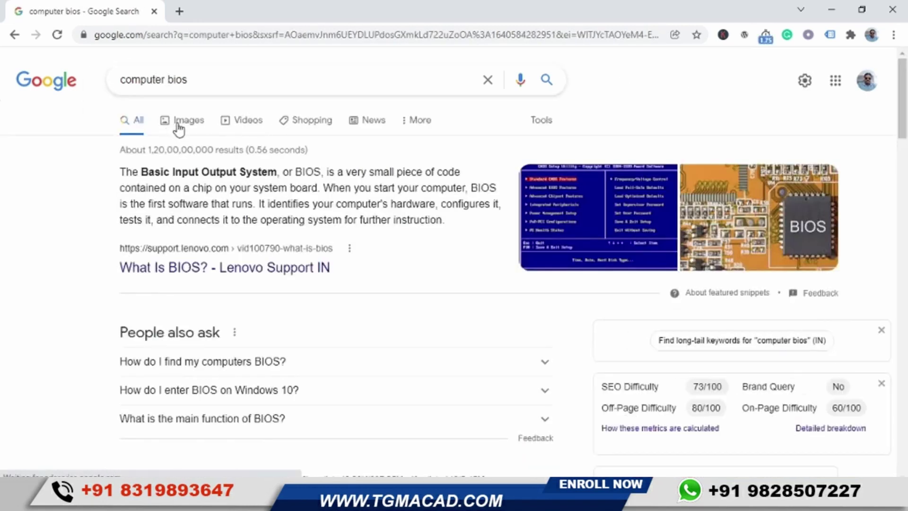
# Switch to image results and preview the first BIOS setup screenshot
pyautogui.click(185, 128)
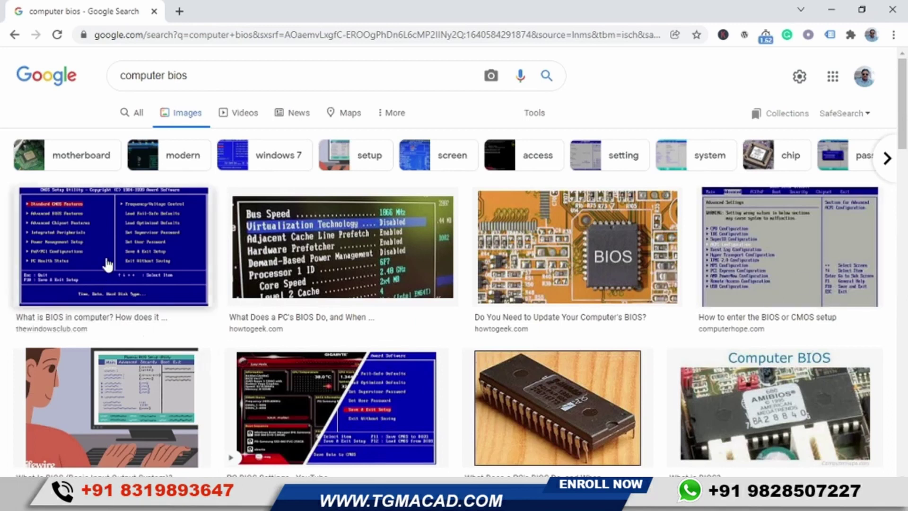
pyautogui.click(116, 241)
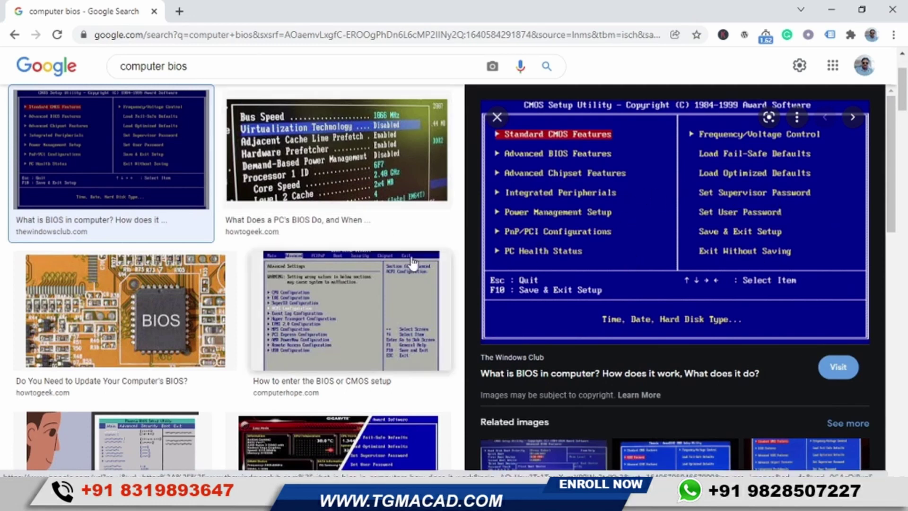
pyautogui.scroll(-3, 413, 262)
pyautogui.scroll(-10, 413, 262)
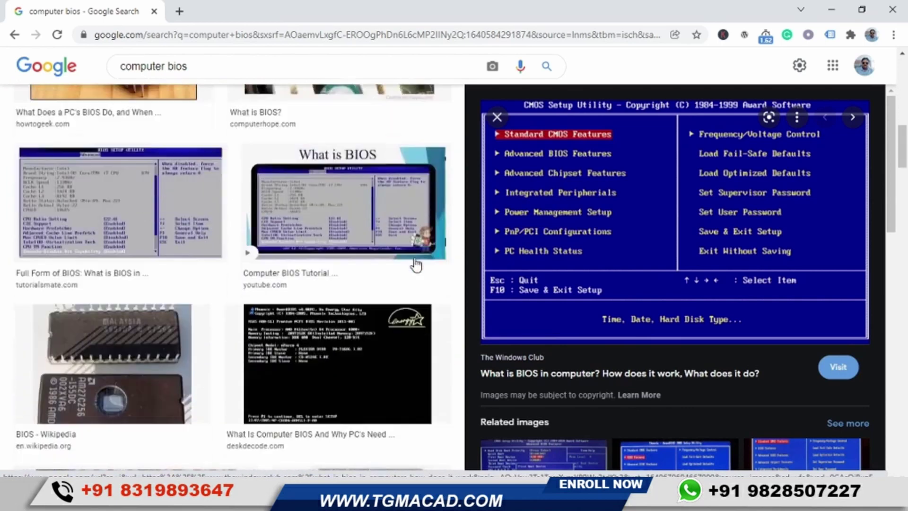
pyautogui.scroll(-18, 414, 261)
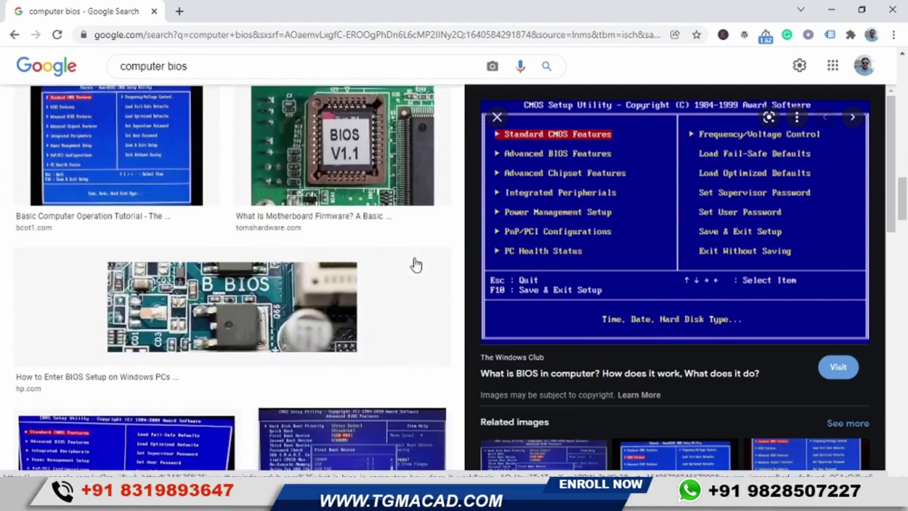
pyautogui.scroll(-13, 414, 263)
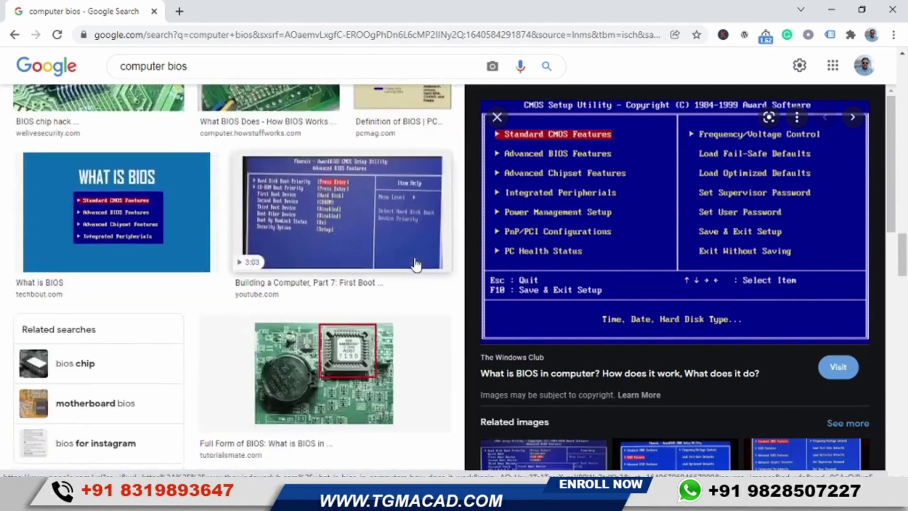
pyautogui.scroll(-12, 710, 308)
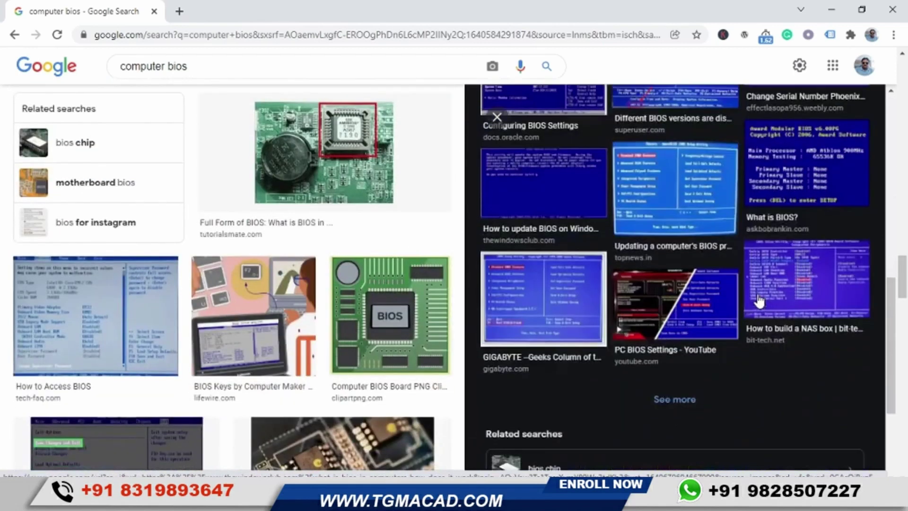
pyautogui.scroll(4, 759, 300)
pyautogui.scroll(-8, 758, 301)
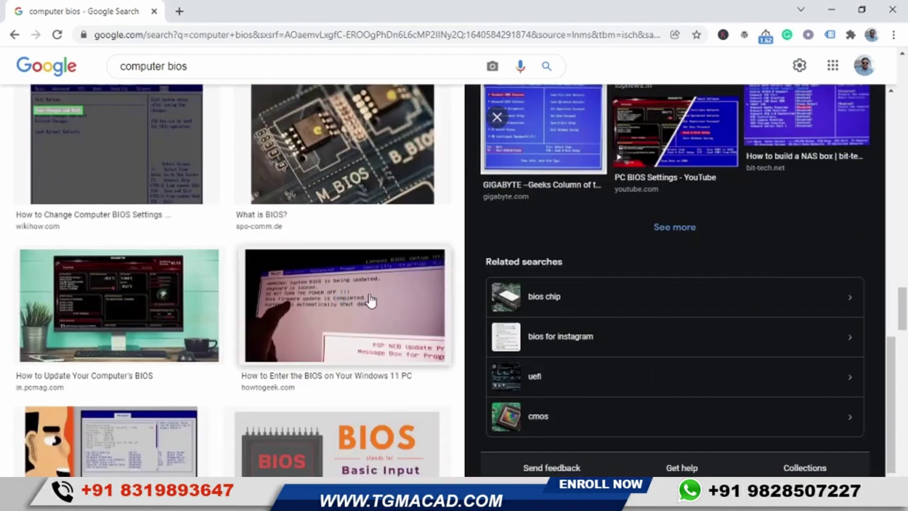
# Preview the PCMag BIOS update picture
pyautogui.click(121, 288)
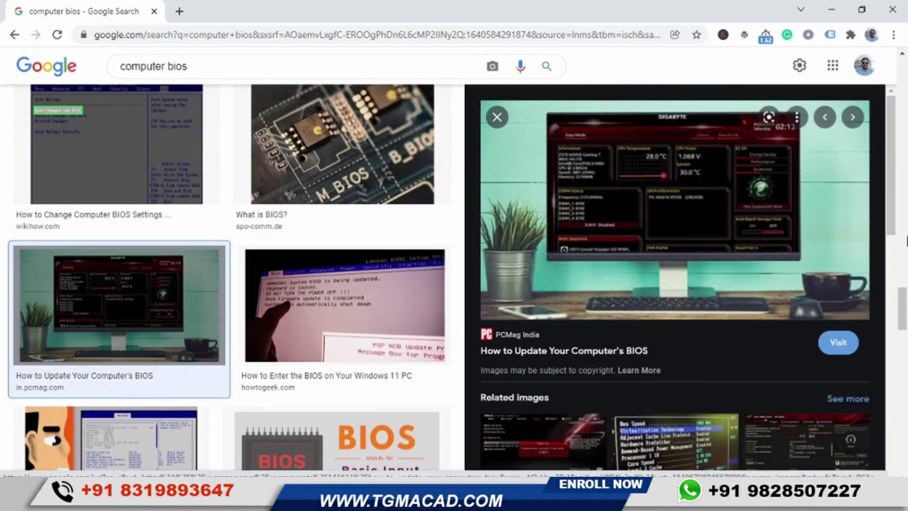
pyautogui.scroll(-10, 397, 333)
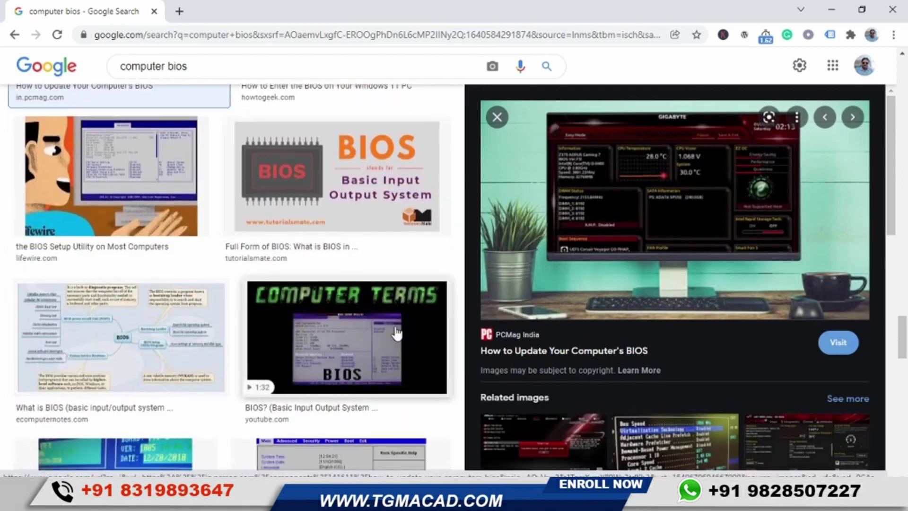
pyautogui.scroll(-9, 398, 334)
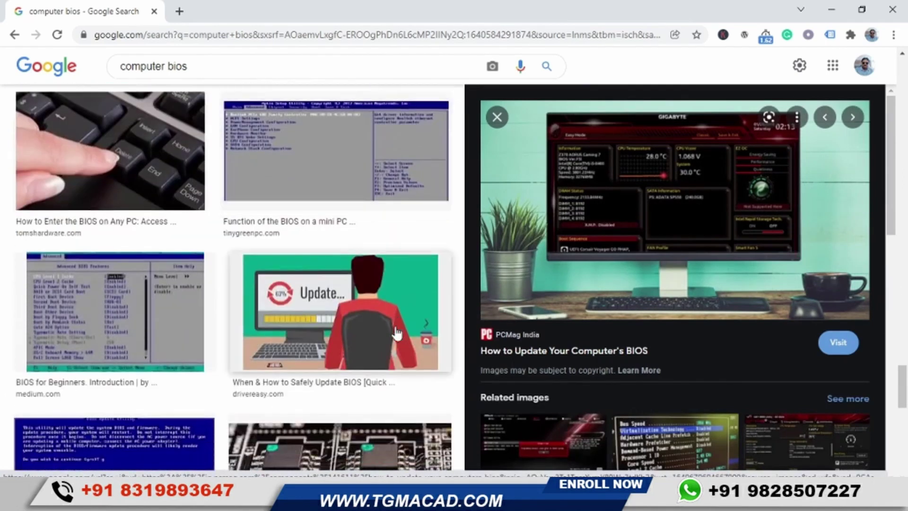
pyautogui.scroll(2, 397, 333)
pyautogui.scroll(3, 397, 334)
# Preview EasyTechJunkie's 'What Is BIOS?' picture
pyautogui.click(119, 194)
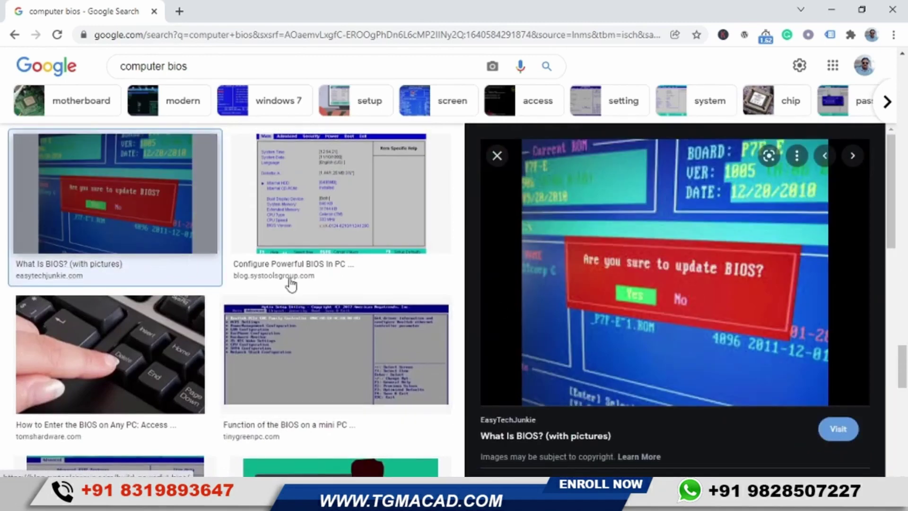
pyautogui.scroll(-5, 367, 312)
pyautogui.scroll(-6, 367, 312)
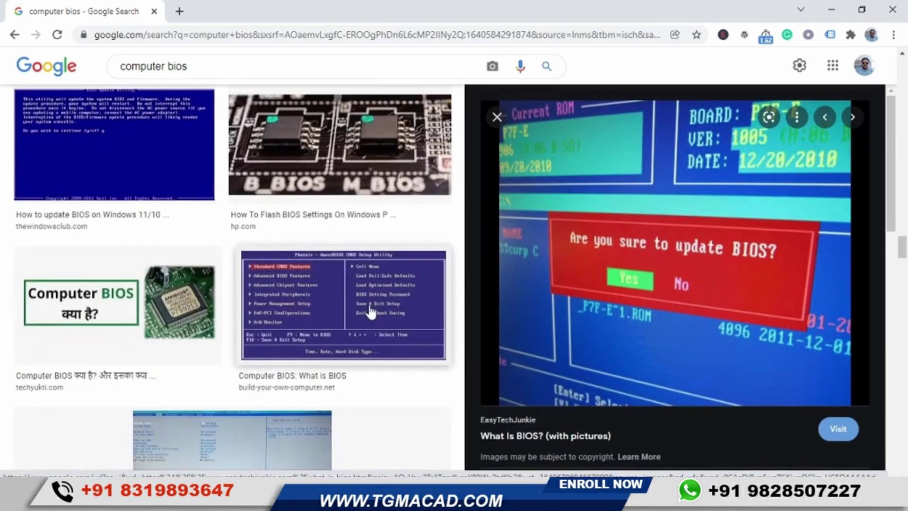
pyautogui.scroll(-8, 371, 312)
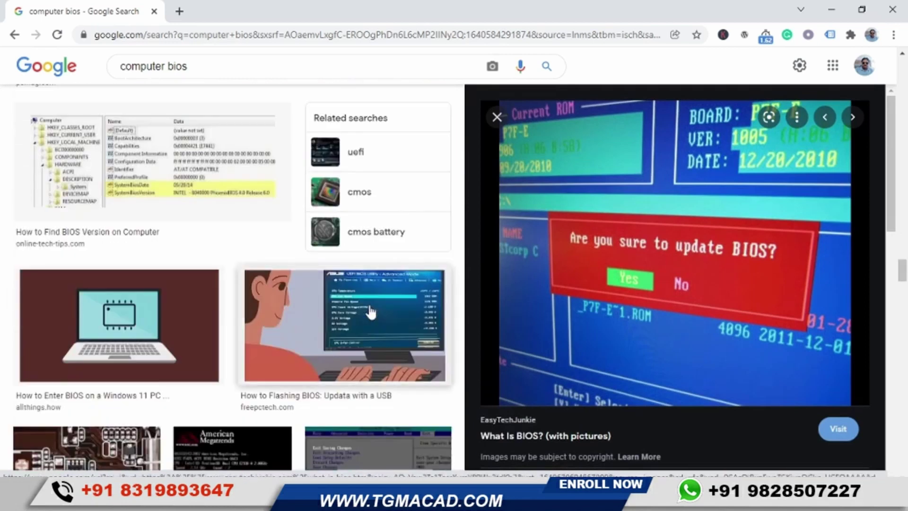
pyautogui.scroll(15, 370, 311)
pyautogui.click(420, 69)
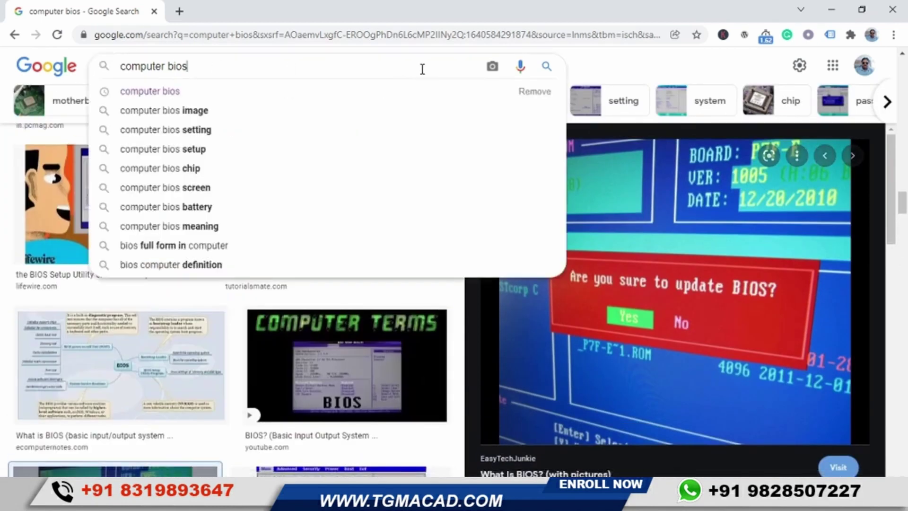
# Refine the image search with 'uefi' and preview the 06:06 EFI BIOS and UEFI-versus-BIOS images
pyautogui.write('u')
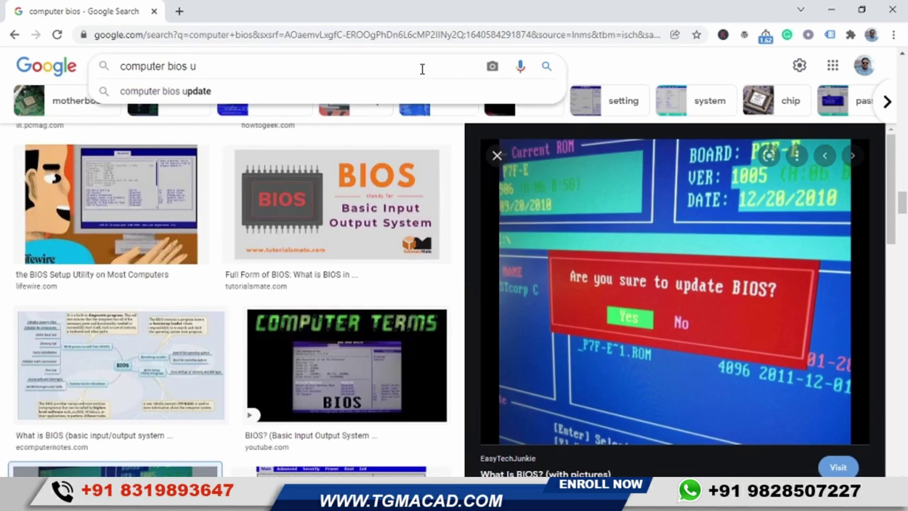
pyautogui.write('el')
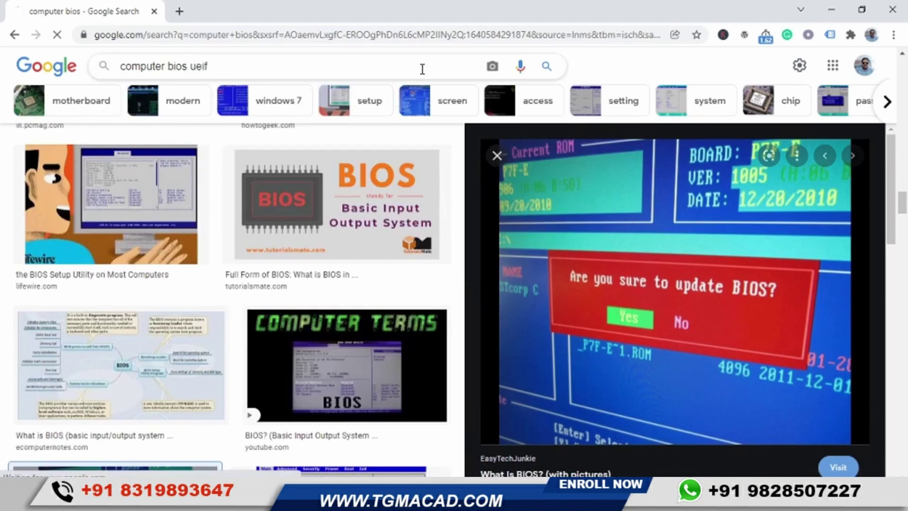
pyautogui.write('f')
pyautogui.press('Return')
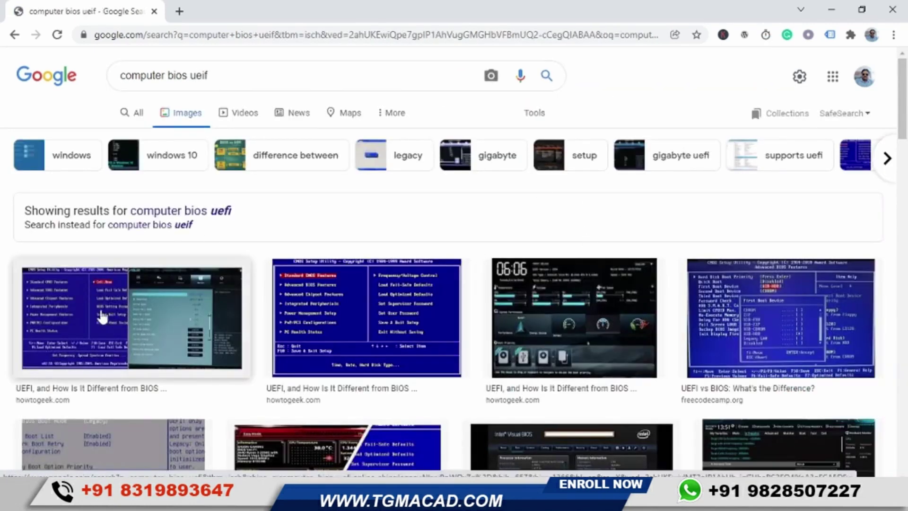
pyautogui.click(609, 303)
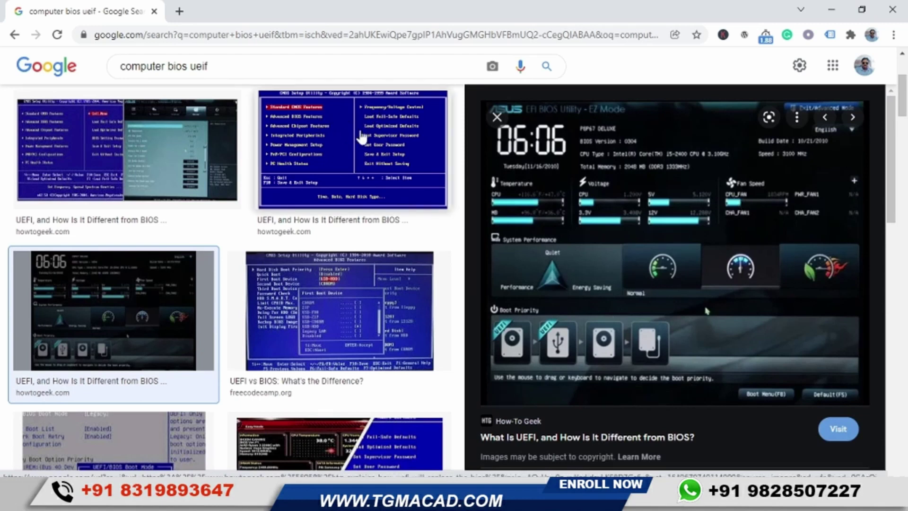
pyautogui.click(111, 143)
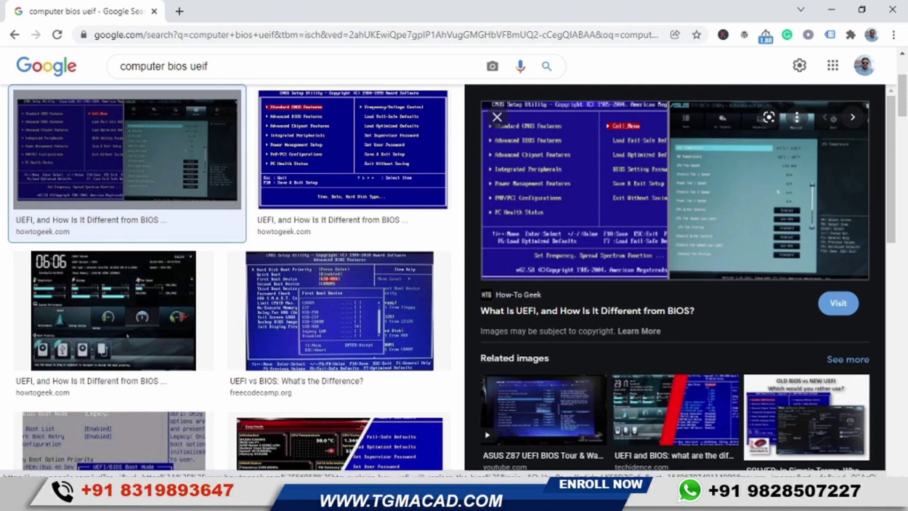
# Return to the wizard, keep Generation 1, and advance to the Assign Memory page
pyautogui.click(594, 435)
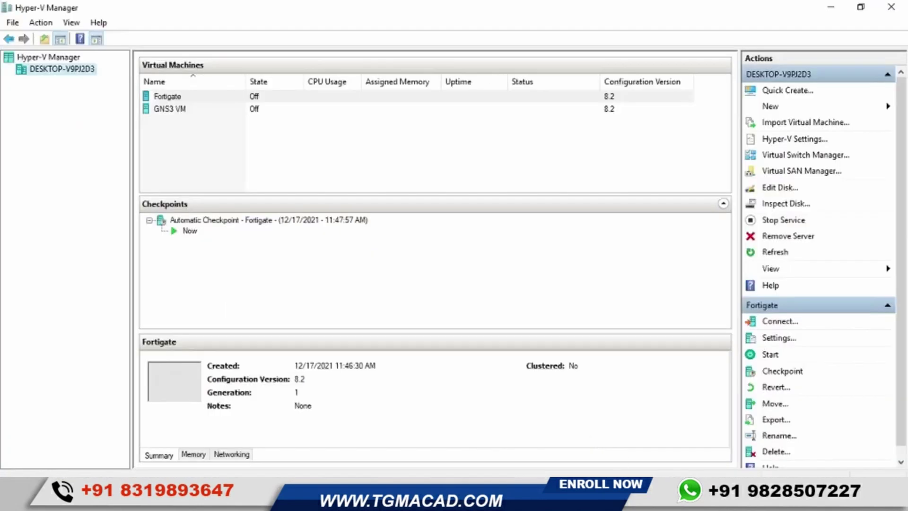
pyautogui.click(686, 458)
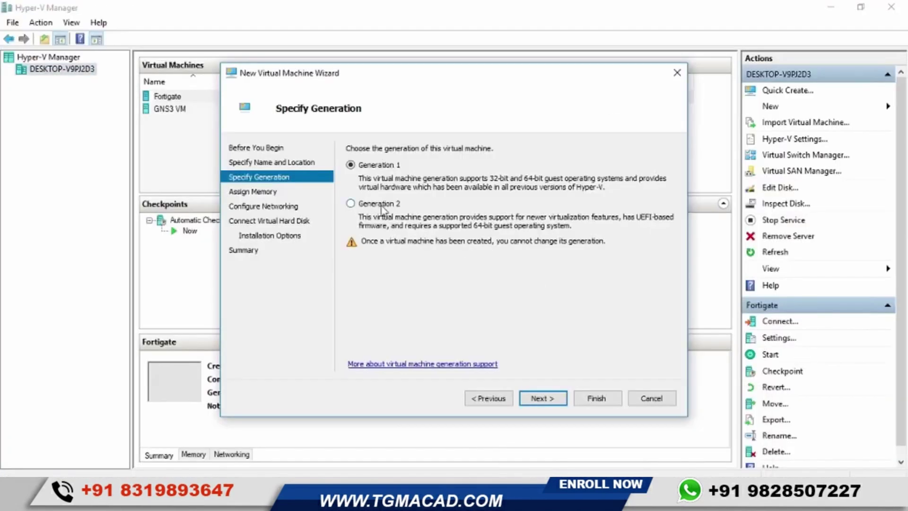
pyautogui.click(548, 398)
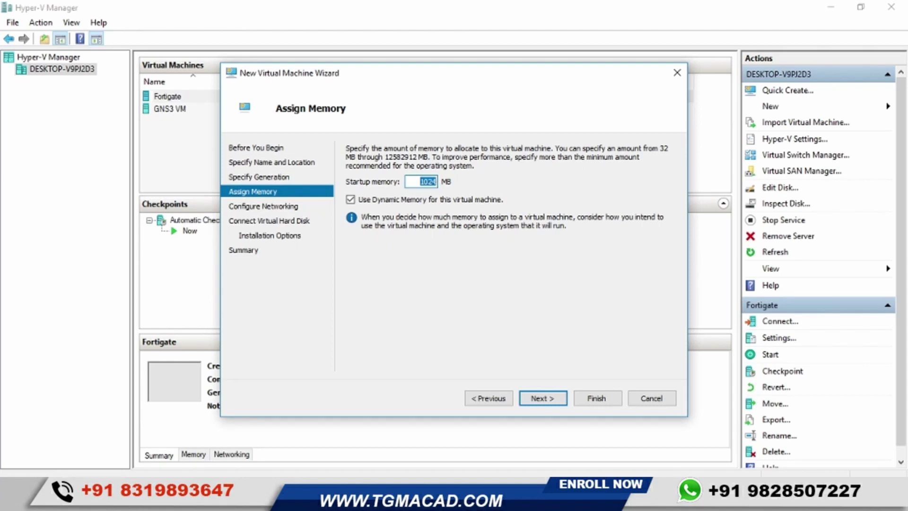
pyautogui.rightClick(678, 501)
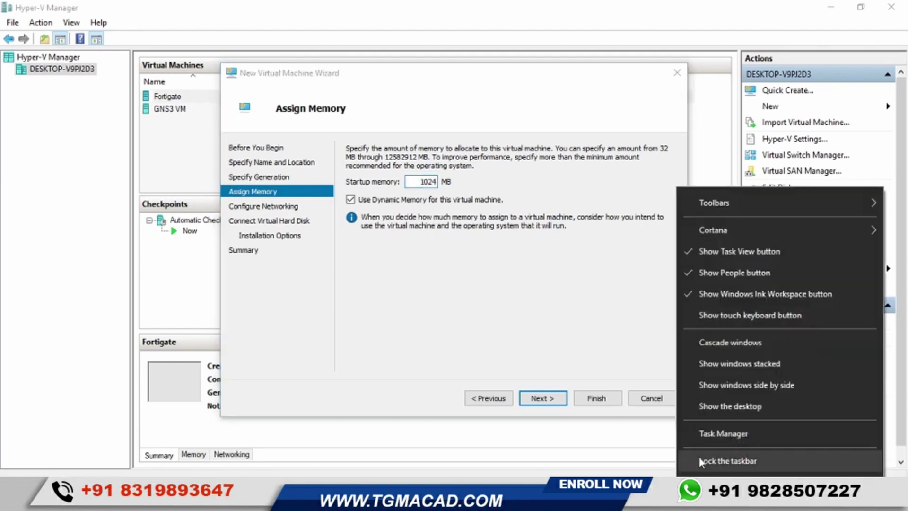
# Review CPU and 16.0 GB memory usage on Task Manager's Performance tab and confirm virtualization is enabled
pyautogui.click(705, 440)
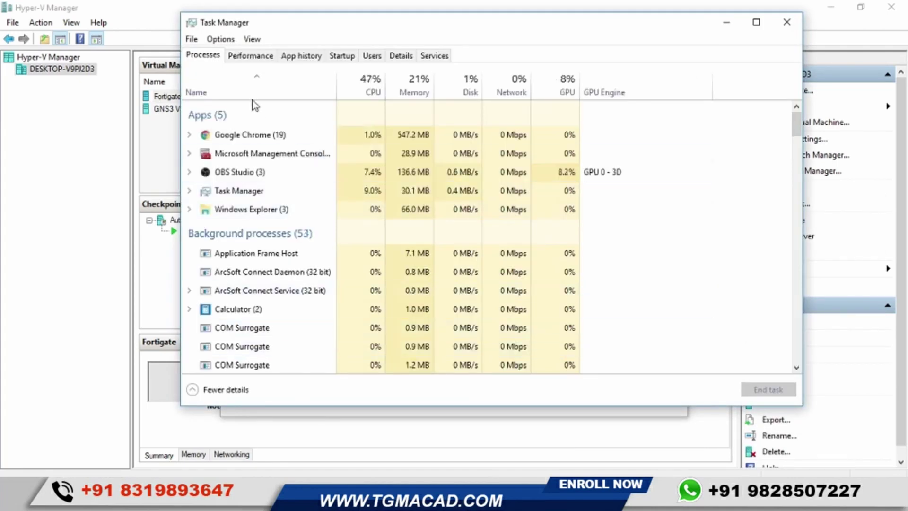
pyautogui.click(253, 56)
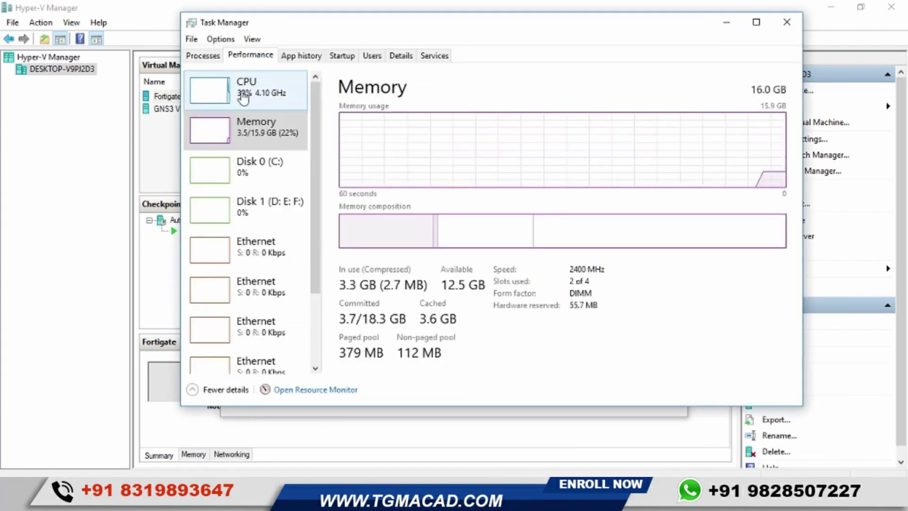
pyautogui.click(265, 94)
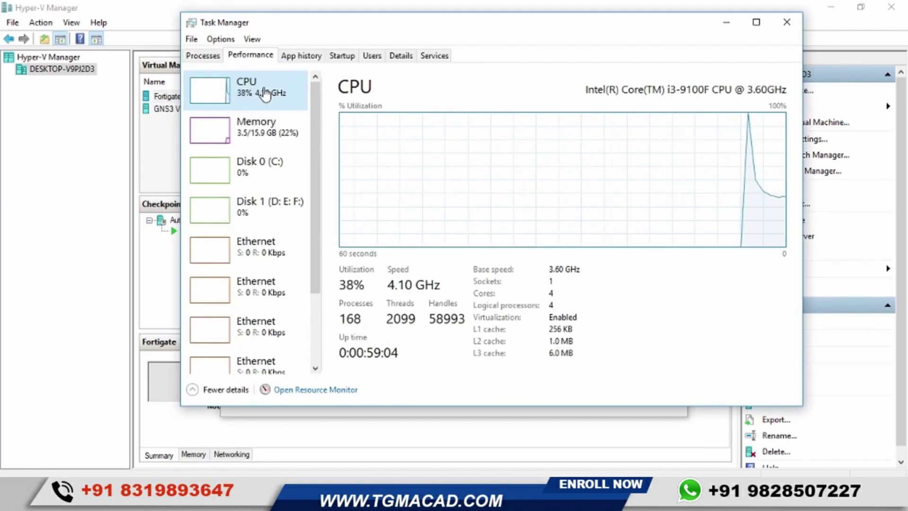
pyautogui.click(260, 128)
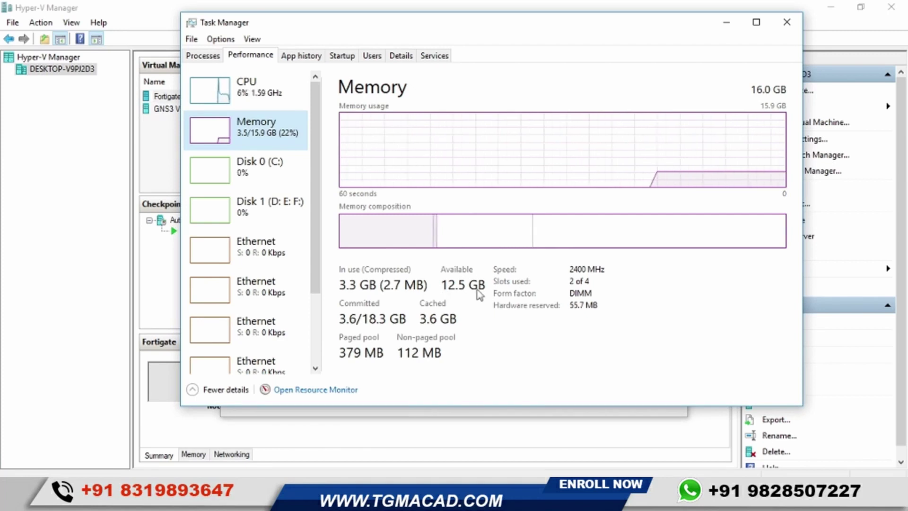
pyautogui.click(260, 96)
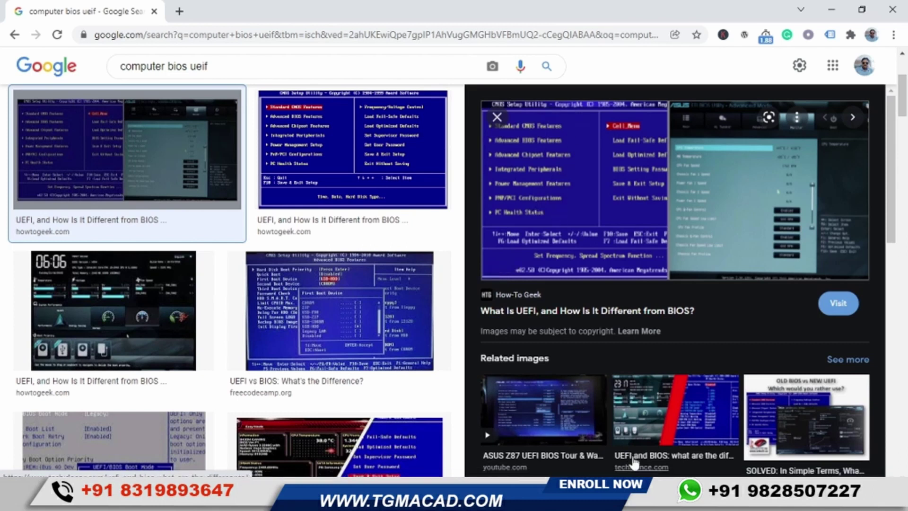
# Close Task Manager and minimize Chrome to bring the Hyper-V wizard back into view
pyautogui.hotkey('ctrl', 'shift', 'Escape')
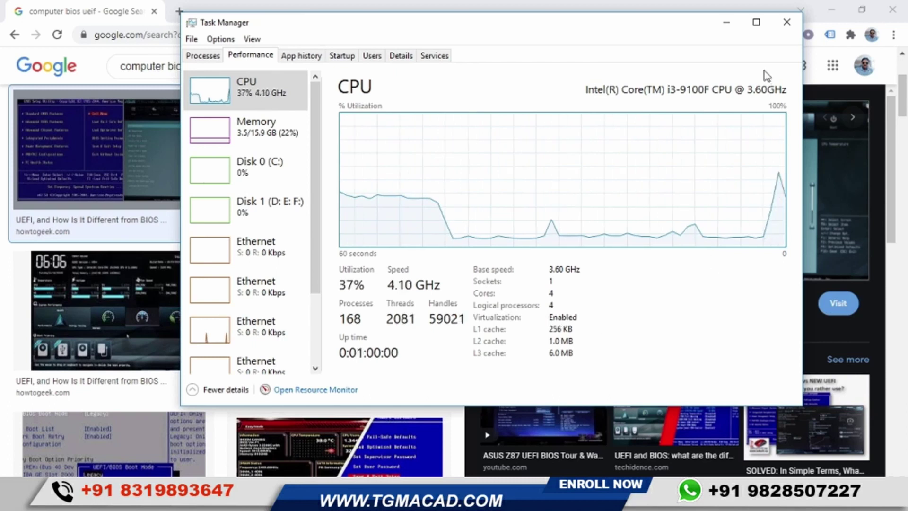
pyautogui.click(786, 24)
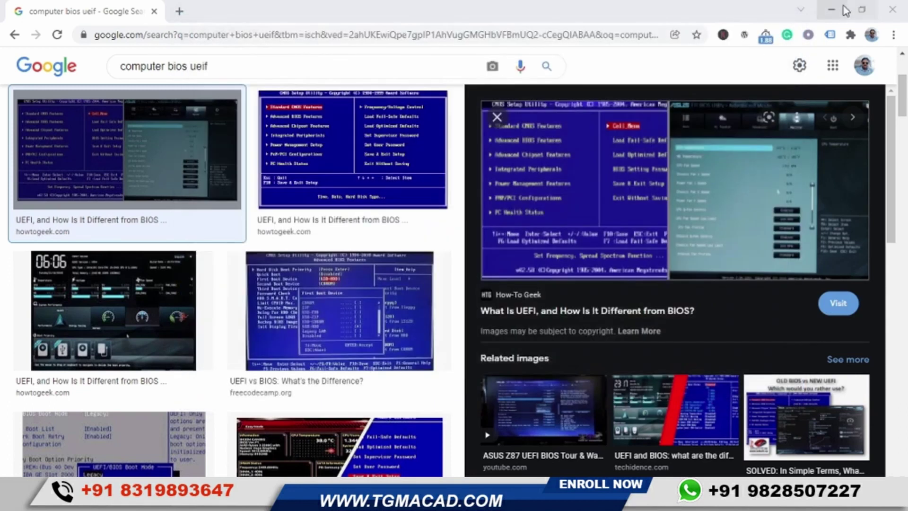
pyautogui.click(831, 10)
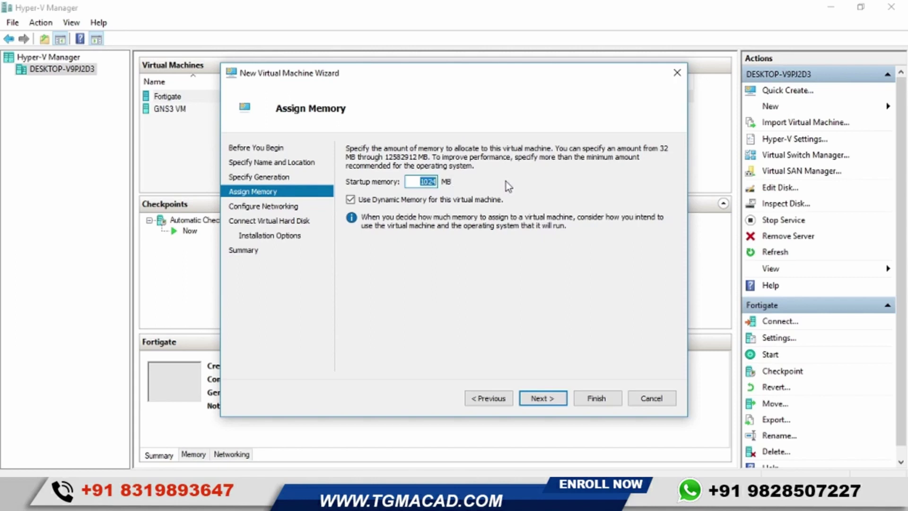
# Give the VM 2048 MB of static startup memory and leave networking Not Connected
pyautogui.write('20')
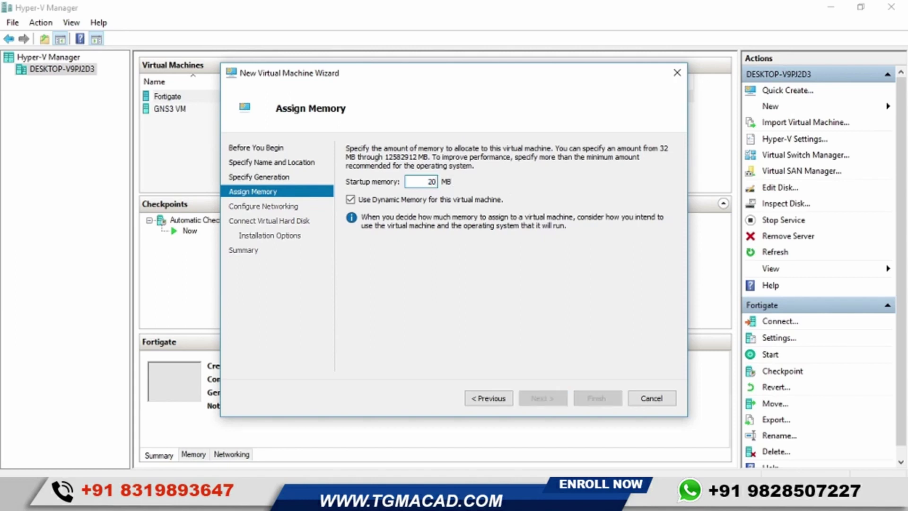
pyautogui.write('48')
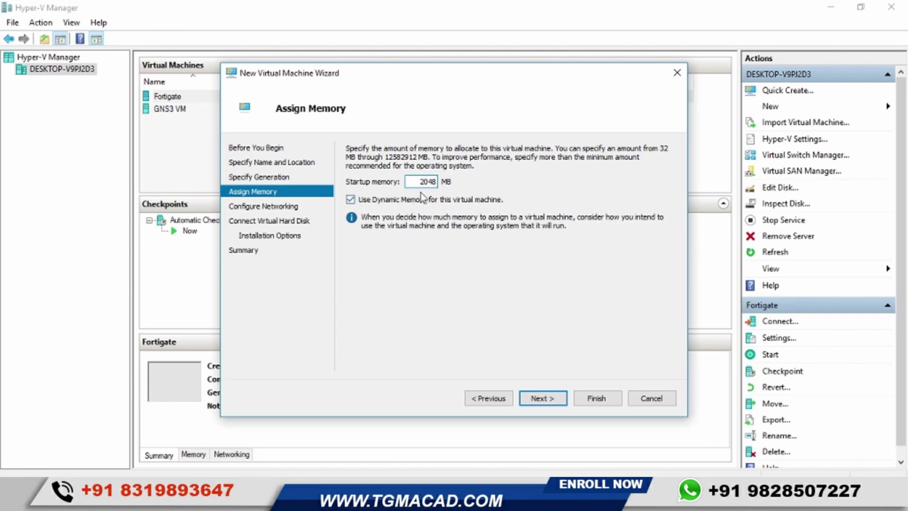
pyautogui.click(421, 194)
pyautogui.click(554, 404)
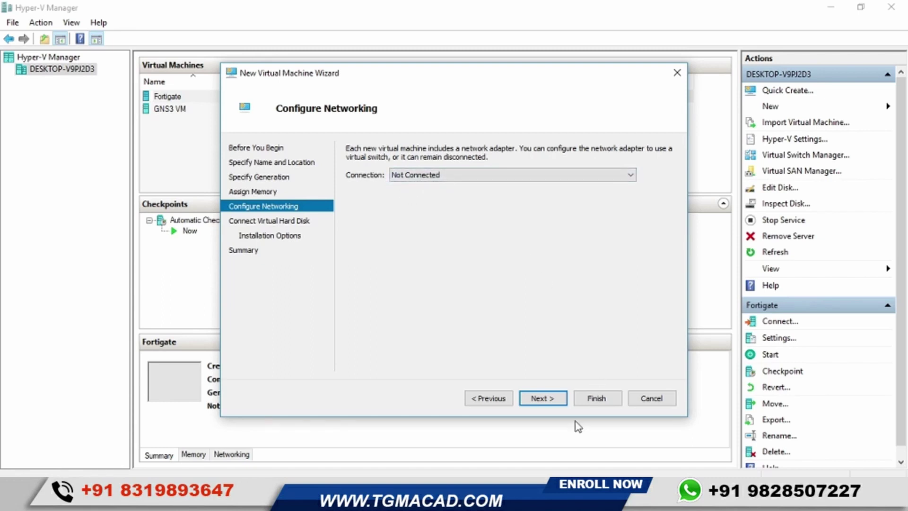
pyautogui.click(551, 399)
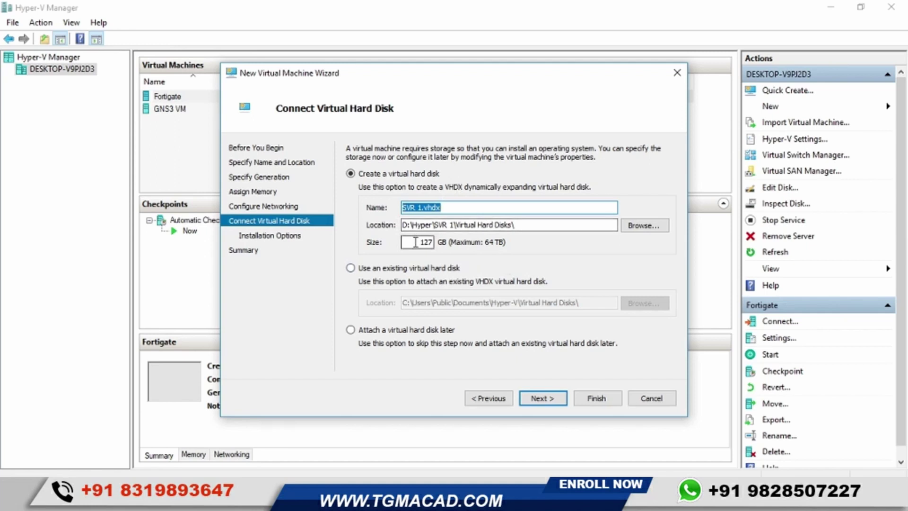
# Shrink the SVR 1.vhdx disk from 127 GB to 30 GB and accept the disk settings
pyautogui.moveTo(415, 242); pyautogui.dragTo(448, 239)
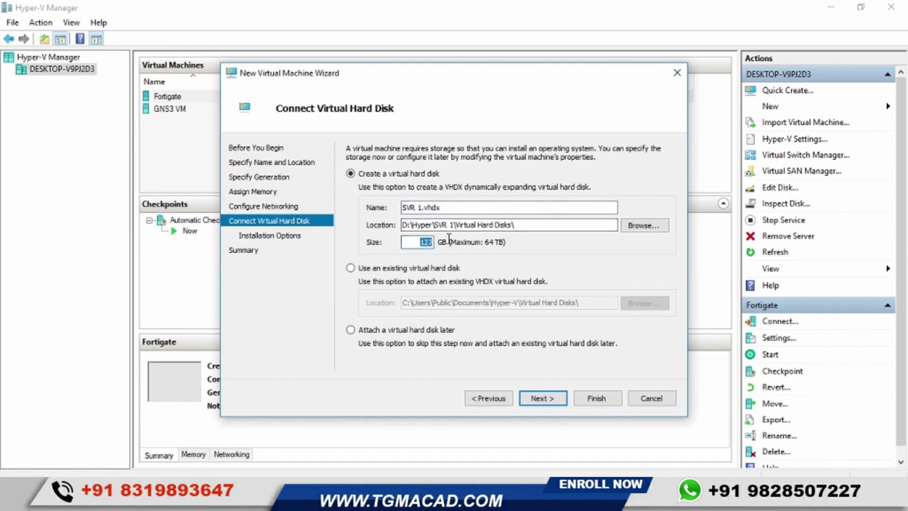
pyautogui.write('30')
pyautogui.click(556, 401)
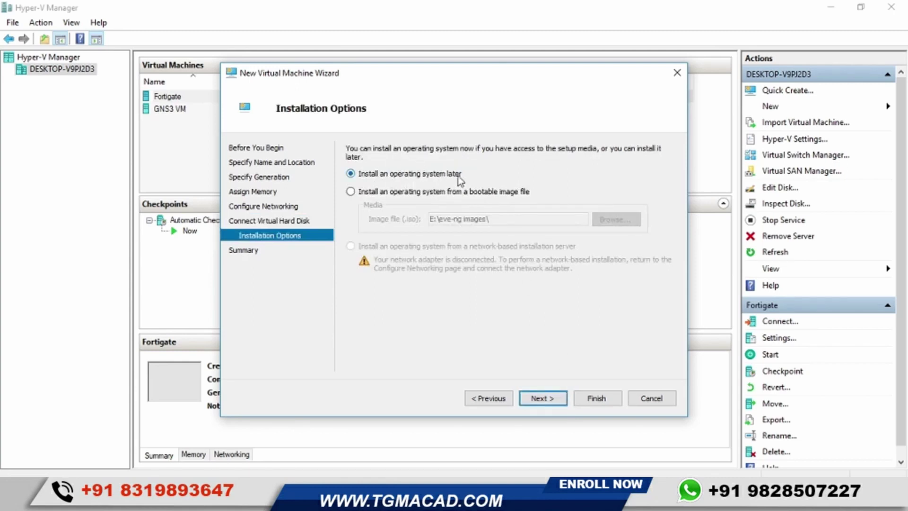
# Choose installing from a bootable image file and browse to New Volume (E:)
pyautogui.click(373, 192)
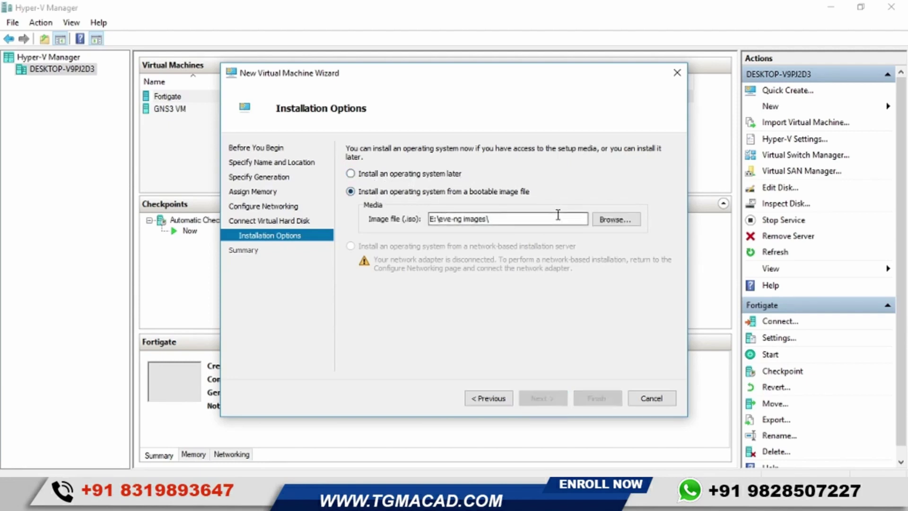
pyautogui.click(615, 219)
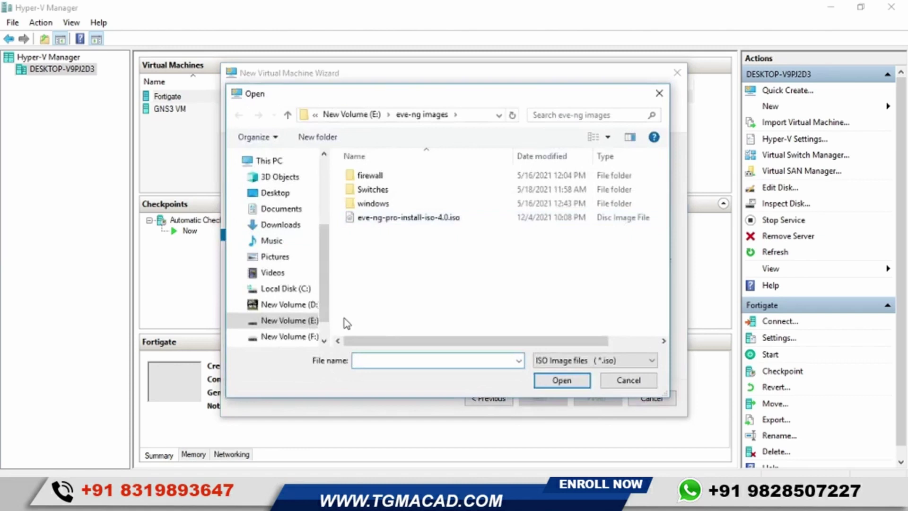
pyautogui.click(298, 336)
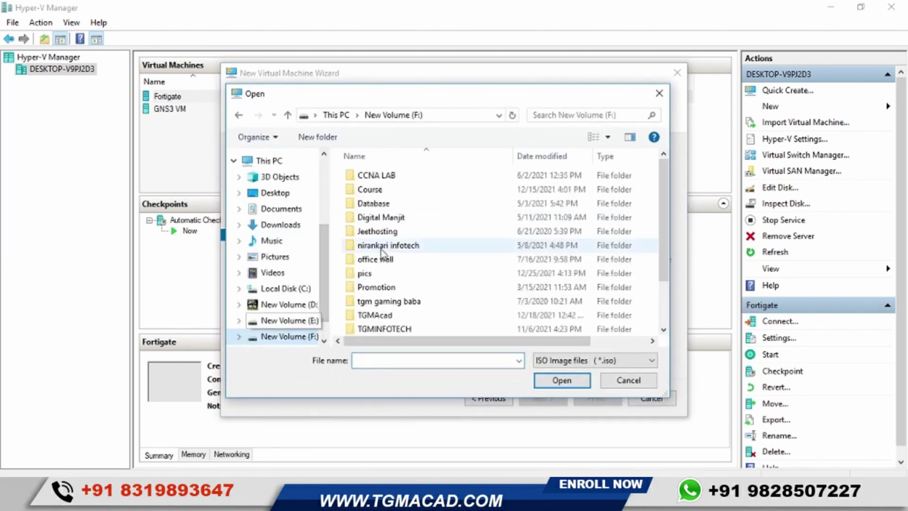
pyautogui.scroll(-2, 416, 264)
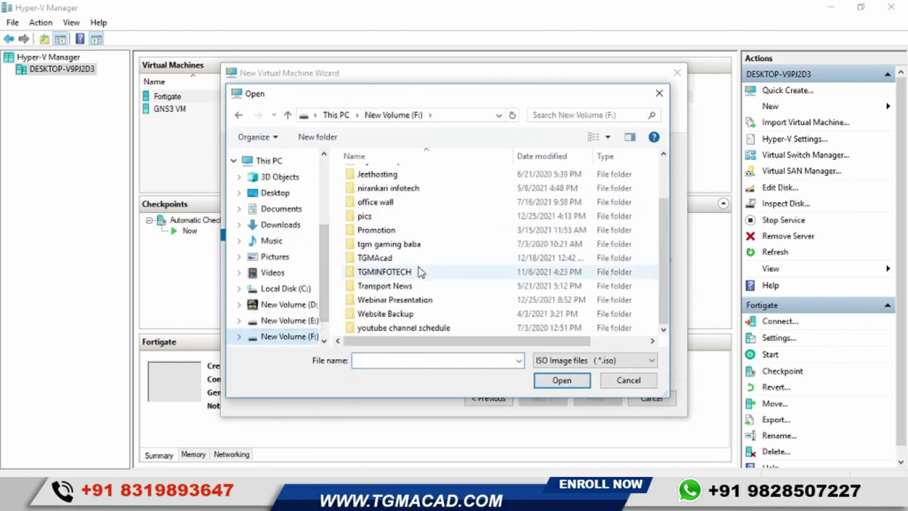
pyautogui.scroll(2, 421, 272)
pyautogui.scroll(-2, 419, 272)
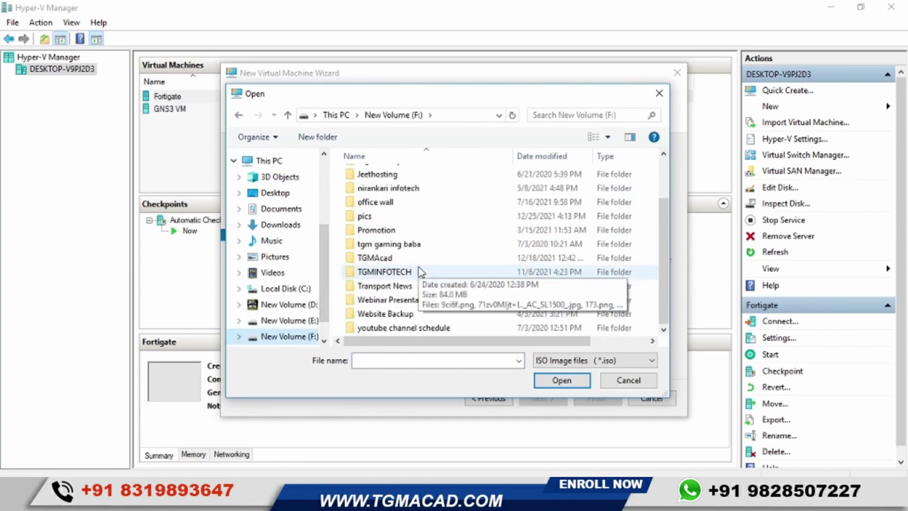
pyautogui.click(283, 320)
pyautogui.scroll(-4, 407, 275)
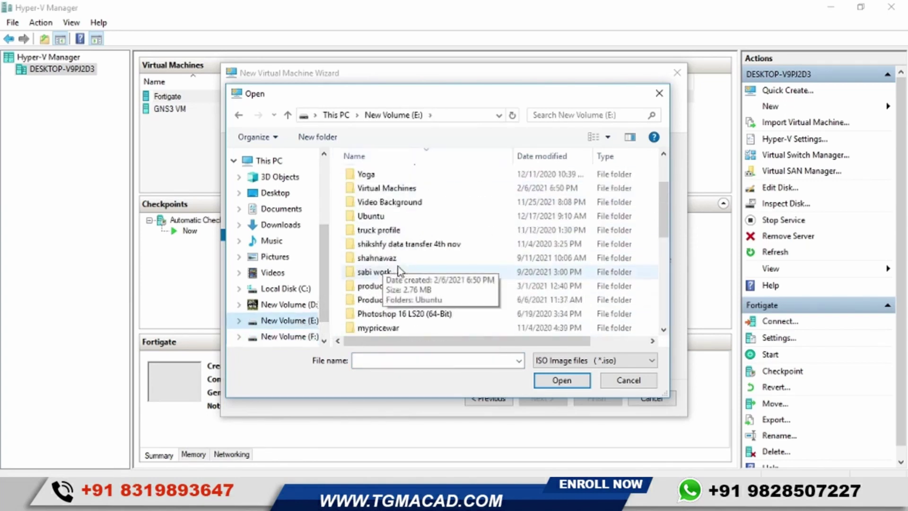
# Use Windows_Server_2016_Datacenter_EVAL_en-us_14393_refresh.ISO from MCSA ISO Images as the install image
pyautogui.doubleClick(394, 273)
pyautogui.scroll(-1, 425, 283)
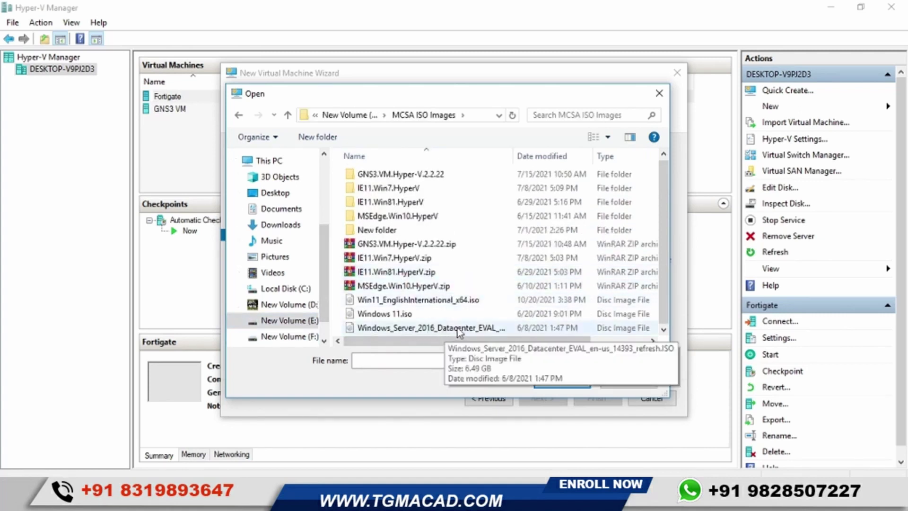
pyautogui.click(457, 332)
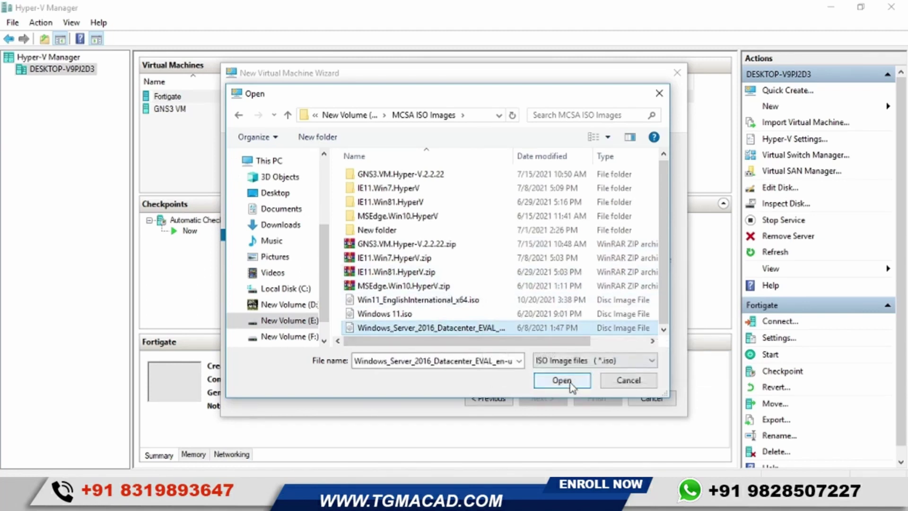
pyautogui.click(562, 381)
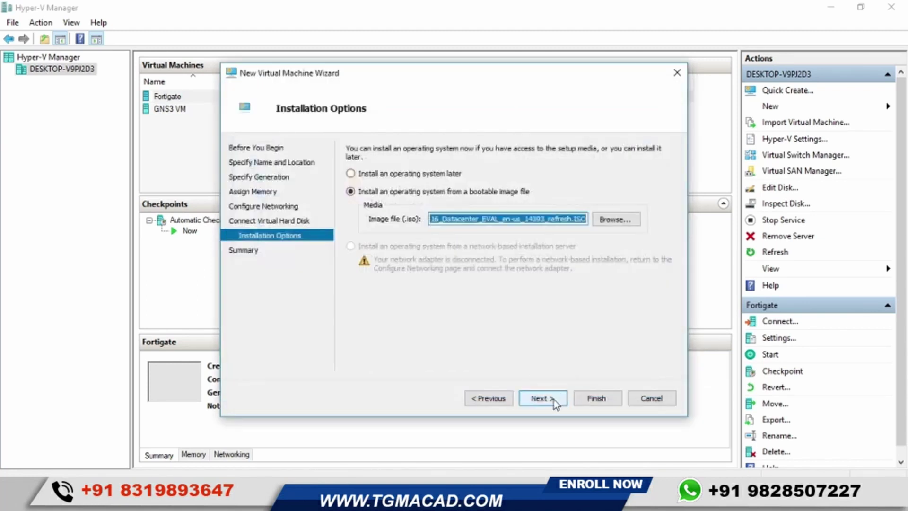
pyautogui.click(551, 400)
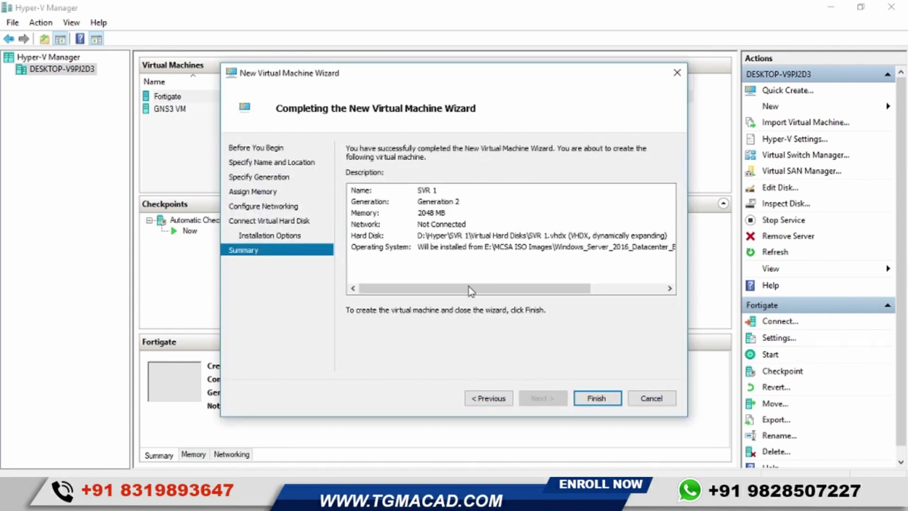
# Finish the wizard to create SVR 1, then bring up its actions menu
pyautogui.click(595, 398)
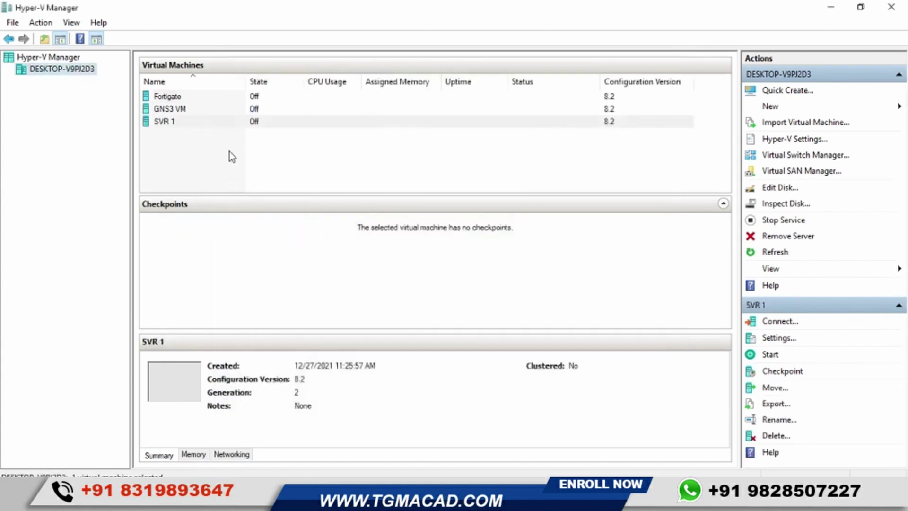
pyautogui.rightClick(162, 126)
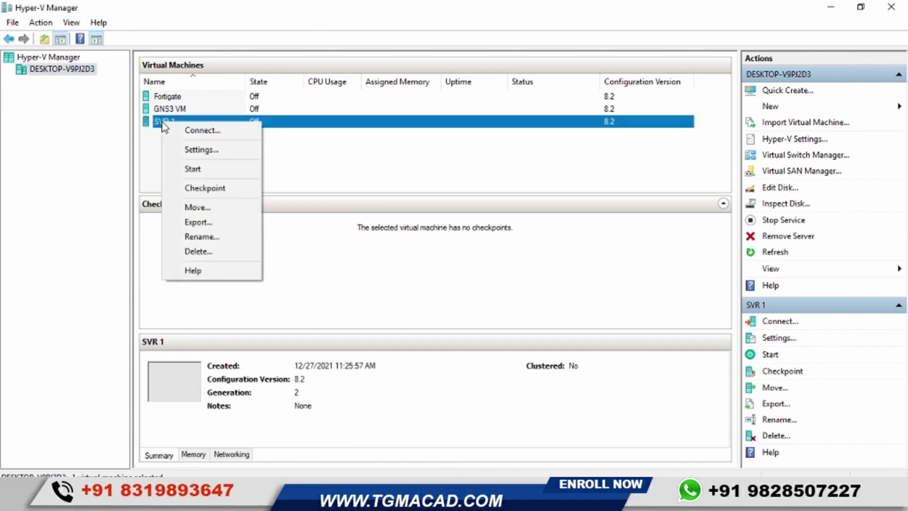
# Connect to SVR 1, start it, and boot from the installation DVD
pyautogui.click(203, 132)
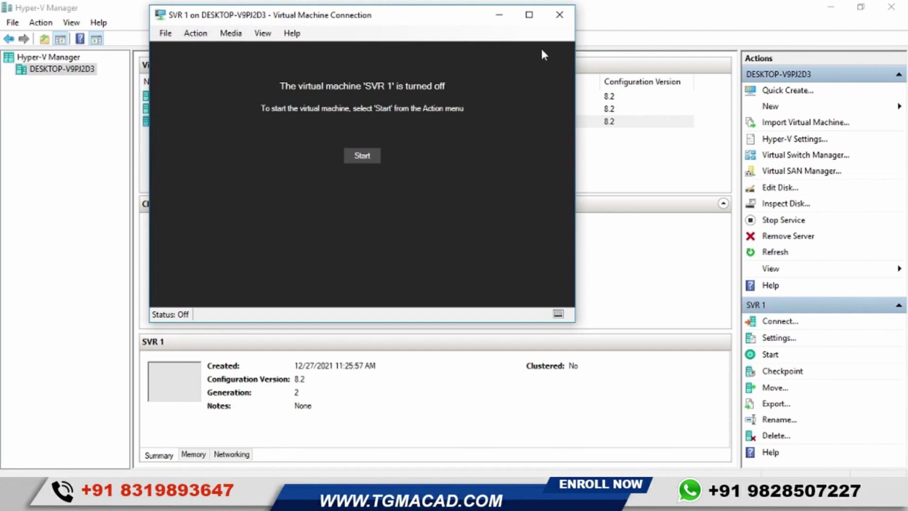
pyautogui.click(362, 155)
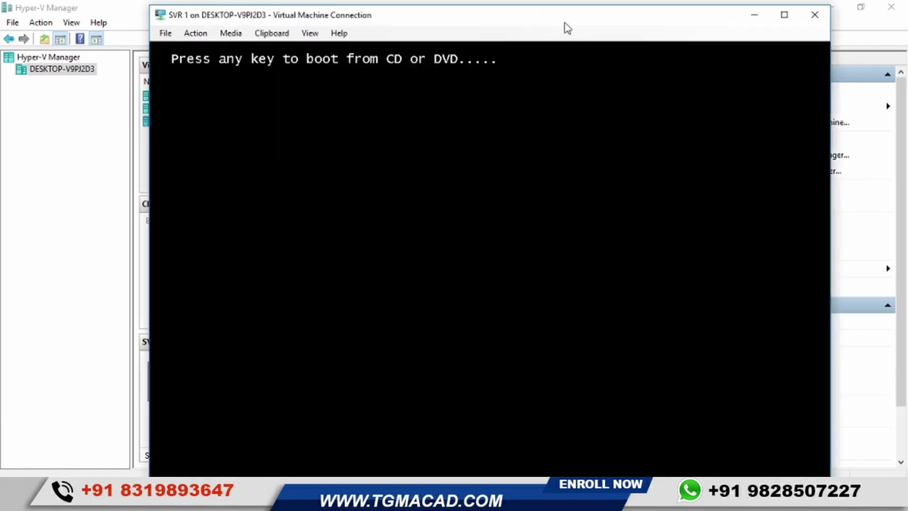
pyautogui.press('Return')
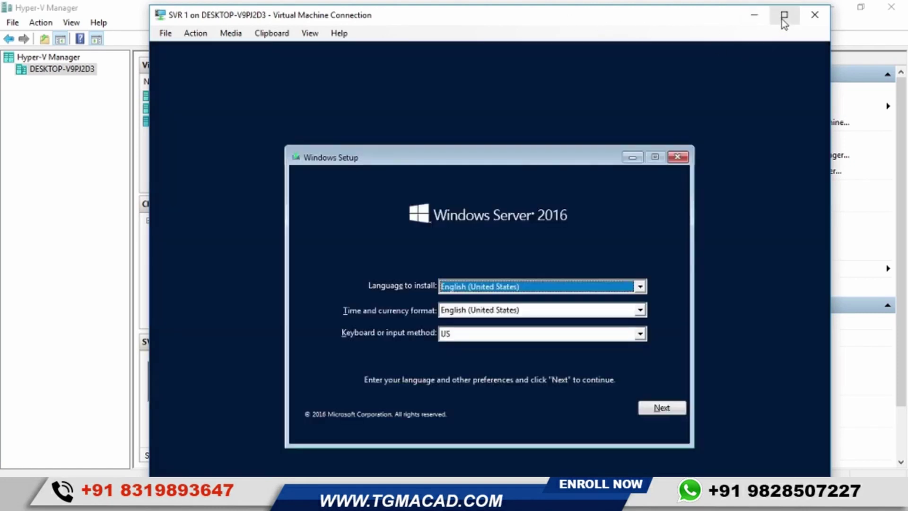
# Maximize the SVR 1 console, keep English (United States) settings, and choose Install now
pyautogui.click(783, 15)
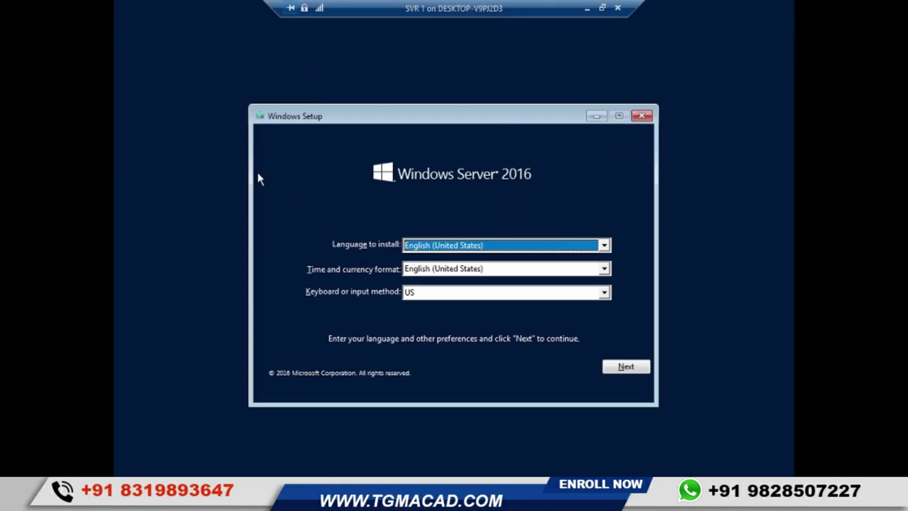
pyautogui.click(633, 368)
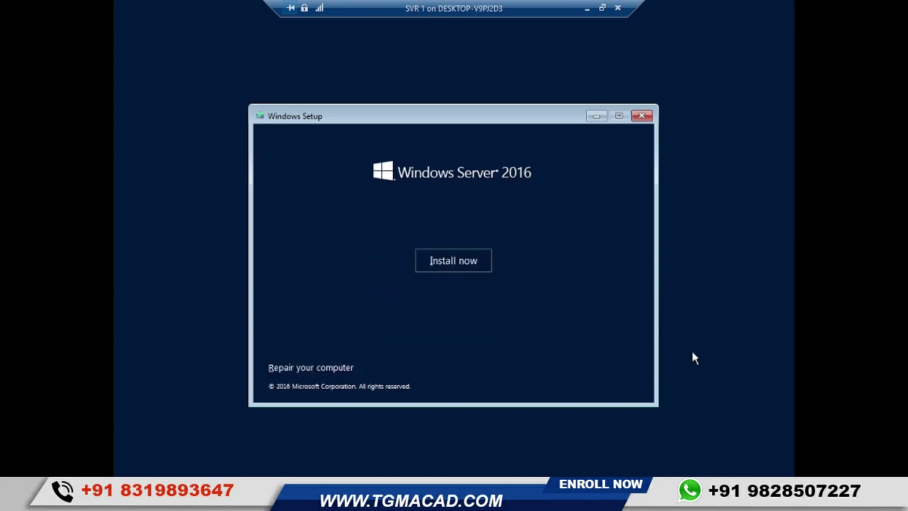
pyautogui.click(484, 264)
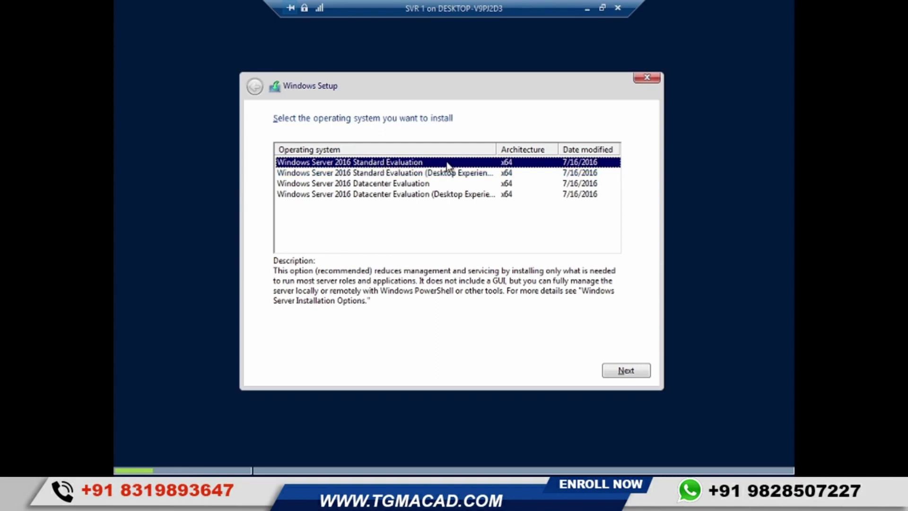
# Pick Windows Server 2016 Standard Evaluation (Desktop Experience) and accept the license terms
pyautogui.click(462, 174)
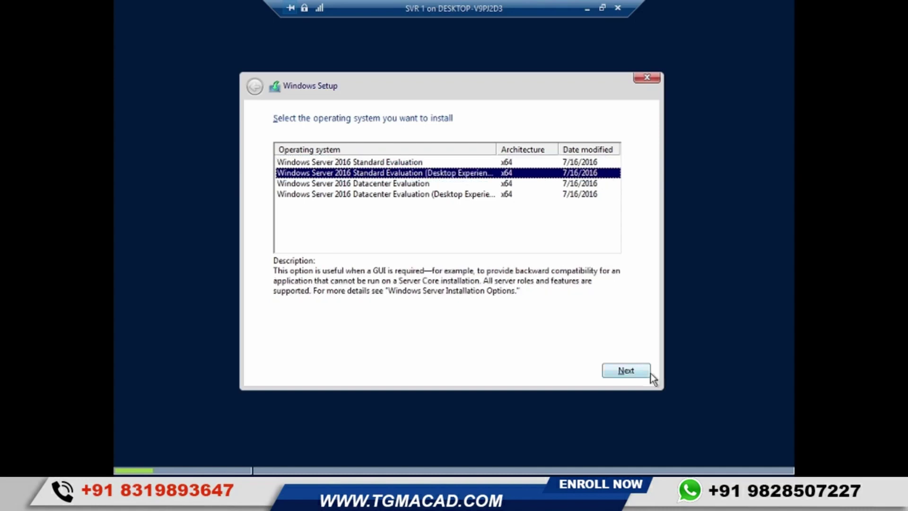
pyautogui.click(631, 372)
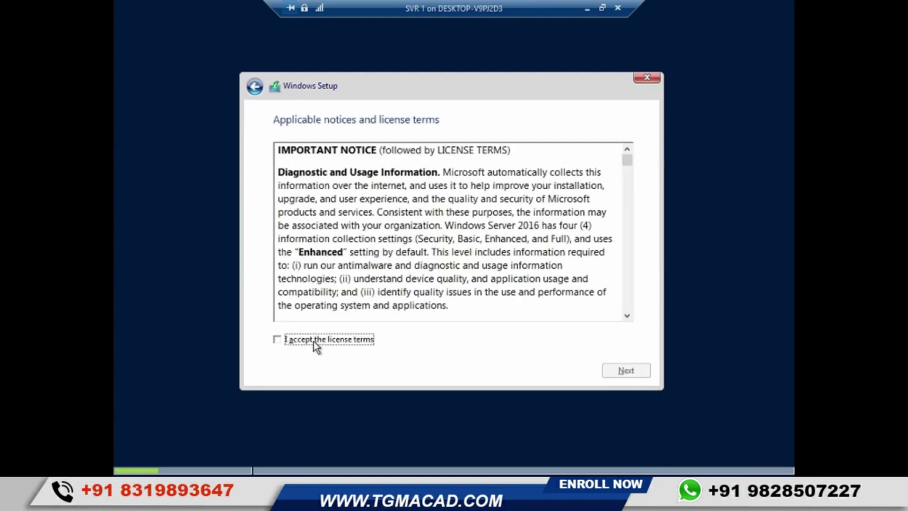
pyautogui.click(316, 345)
pyautogui.click(628, 370)
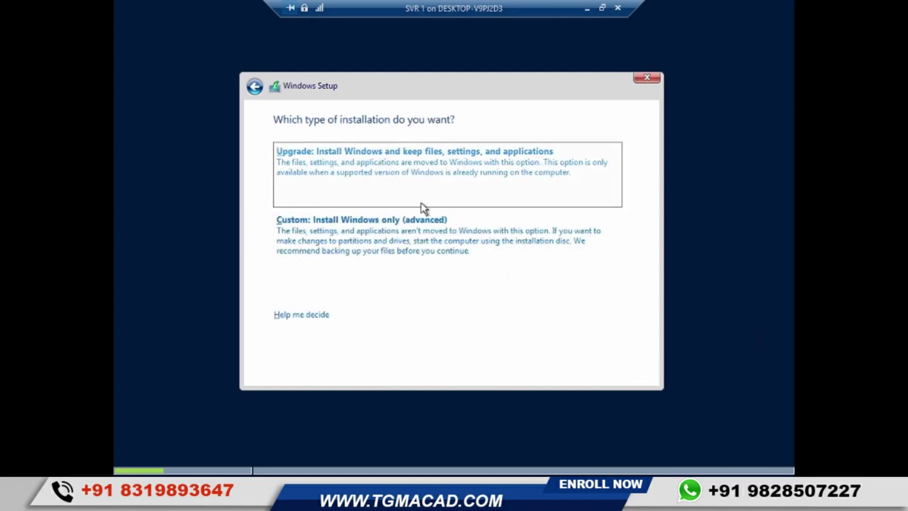
# Select the 'Custom: Install Windows only (advanced)' installation type
pyautogui.click(404, 232)
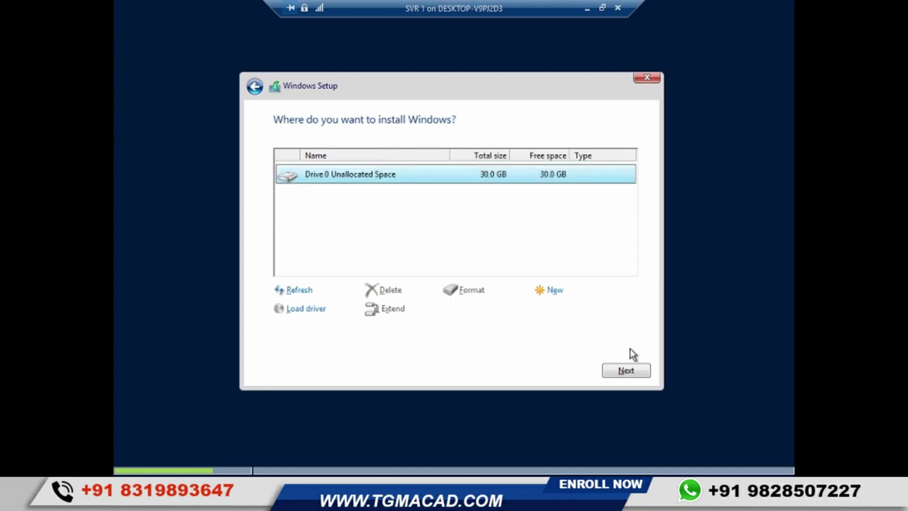
# Install Windows onto Drive 0's 30.0 GB unallocated space
pyautogui.click(622, 371)
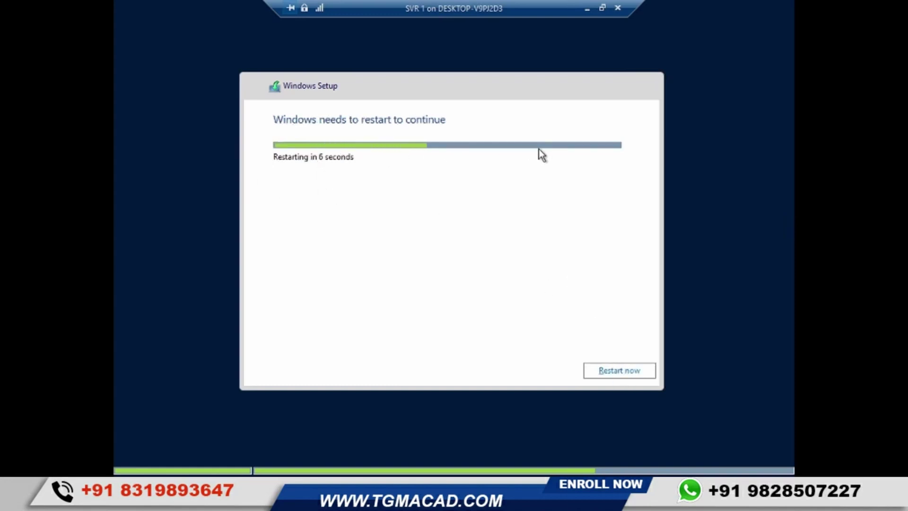
# Restart SVR 1 immediately and take its connection window out of full screen
pyautogui.click(621, 370)
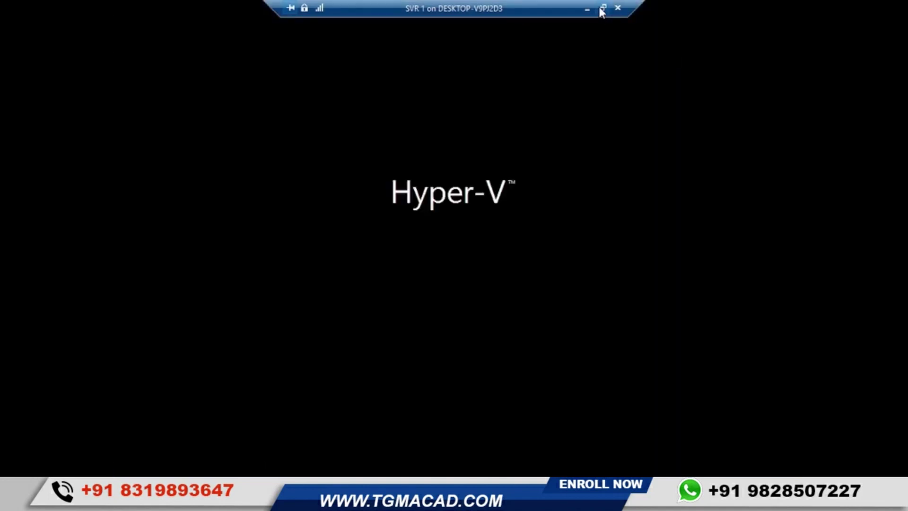
pyautogui.click(602, 8)
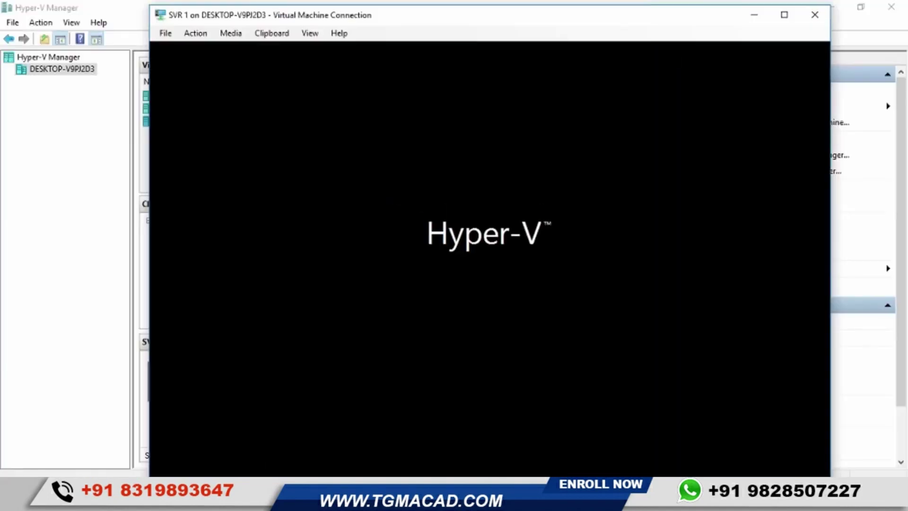
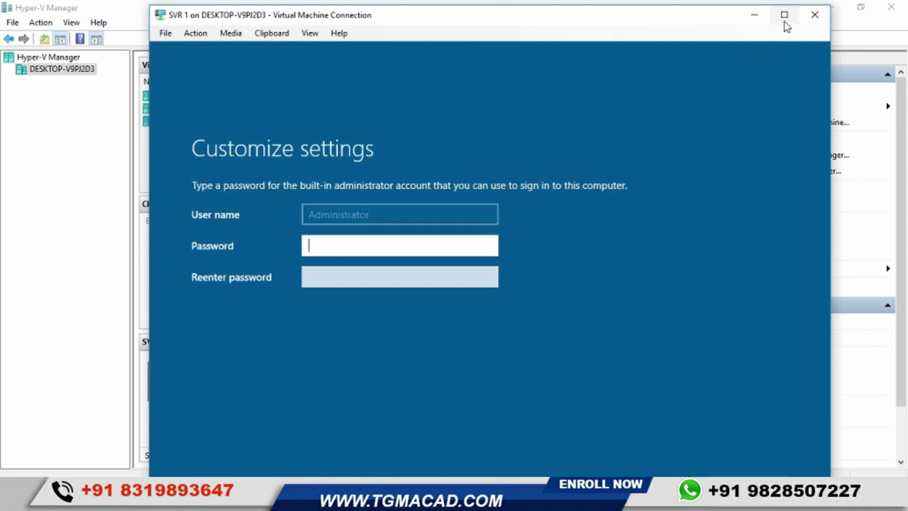
# Maximize the VM window, enter the Administrator password in both fields, and finish setup
pyautogui.click(784, 15)
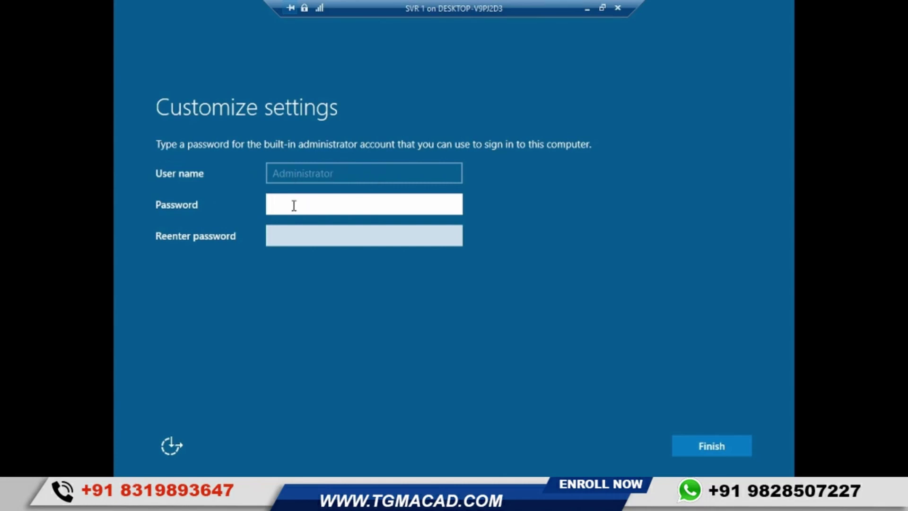
pyautogui.press('Tab')
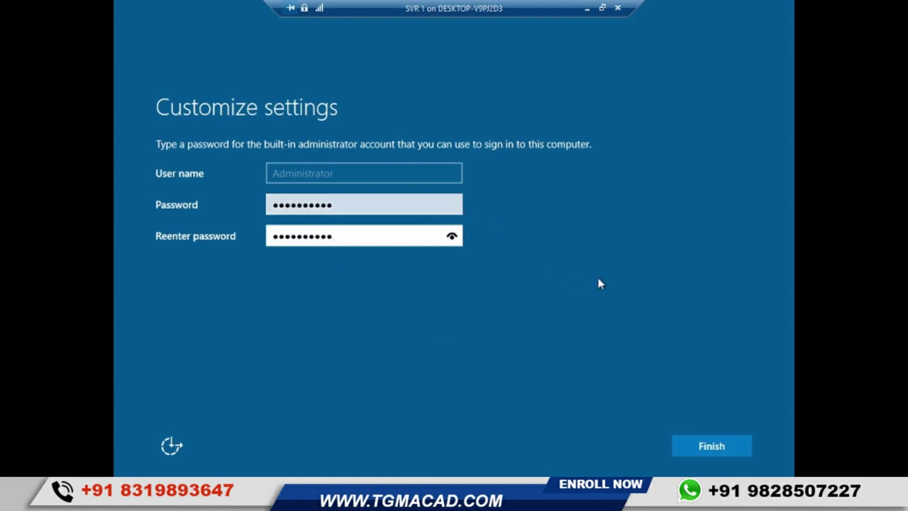
pyautogui.click(716, 448)
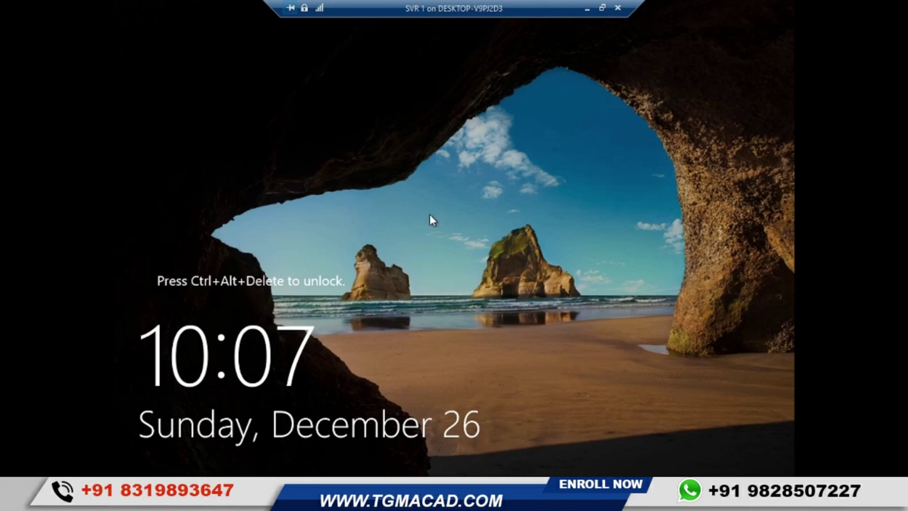
# Send Ctrl+Alt+Delete and sign in as Administrator with the password, fixing a typo
pyautogui.hotkey('ctrl', 'alt', 'End')
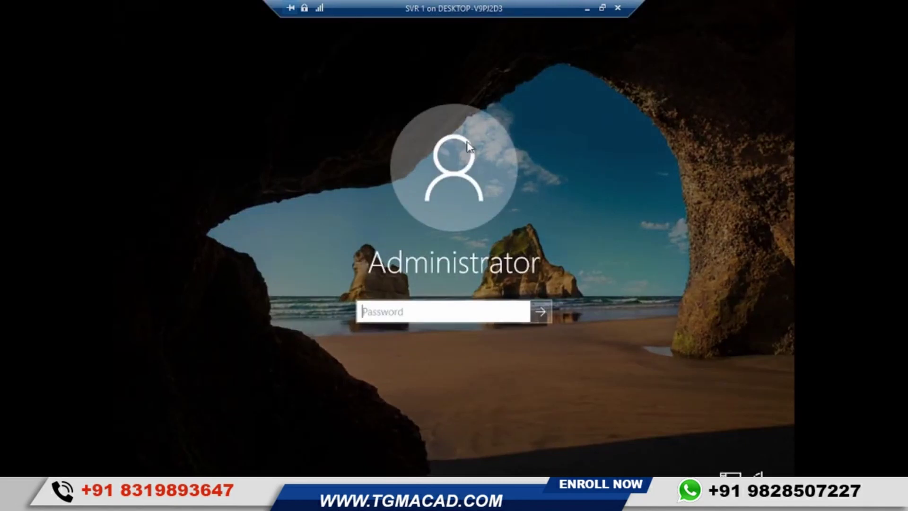
pyautogui.write('************')
pyautogui.press('BackSpace')
pyautogui.press('BackSpace')
pyautogui.press('BackSpace')
pyautogui.press('BackSpace')
pyautogui.press('BackSpace')
pyautogui.press('BackSpace')
pyautogui.press('BackSpace')
pyautogui.press('BackSpace')
pyautogui.press('BackSpace')
pyautogui.press('BackSpace')
pyautogui.press('BackSpace')
pyautogui.press('BackSpace')
pyautogui.write('***********')
pyautogui.press('Return')
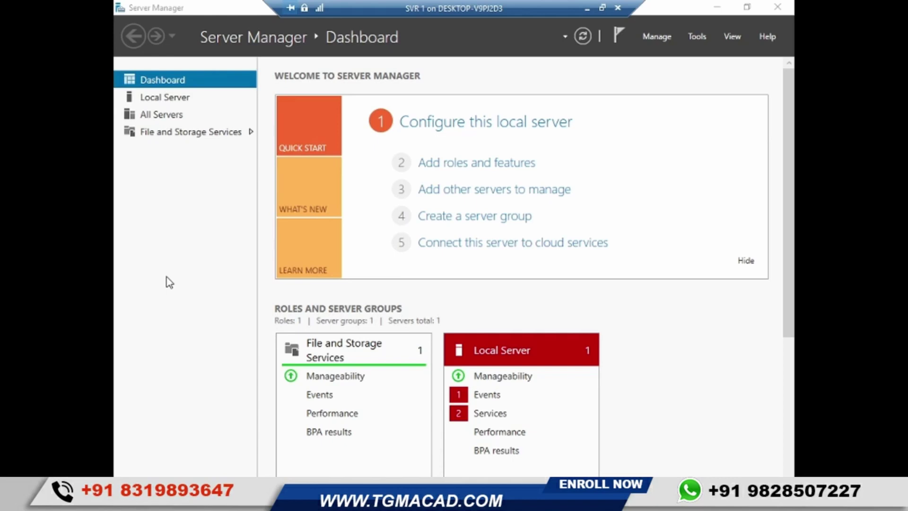
# Back in Hyper-V Manager, create a checkpoint of SVR 1
pyautogui.click(588, 7)
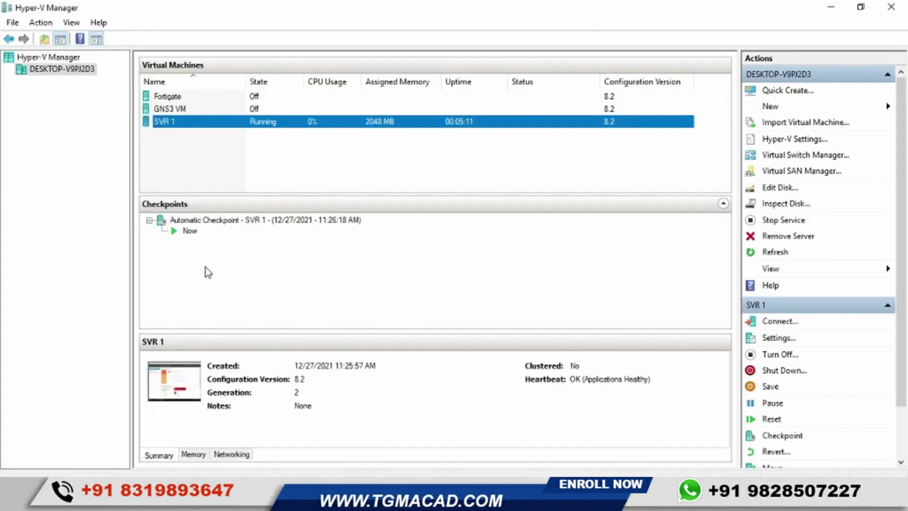
pyautogui.rightClick(162, 123)
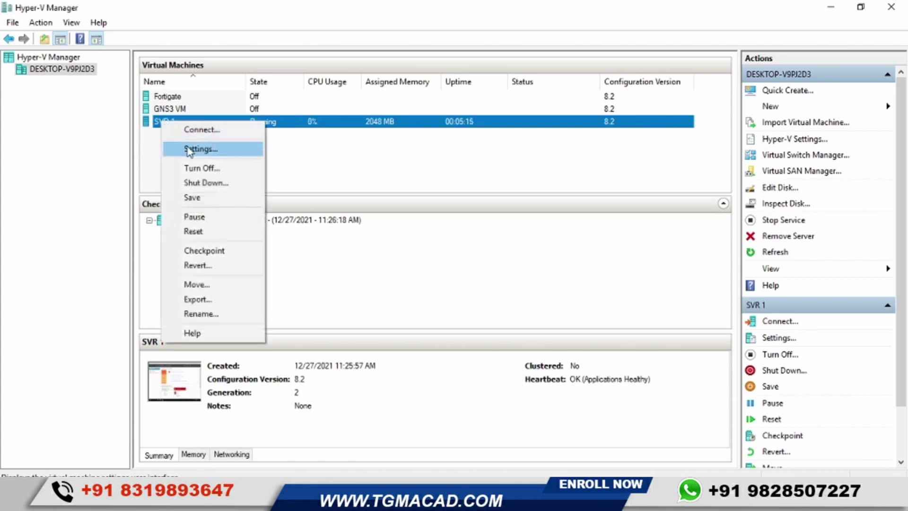
pyautogui.click(211, 251)
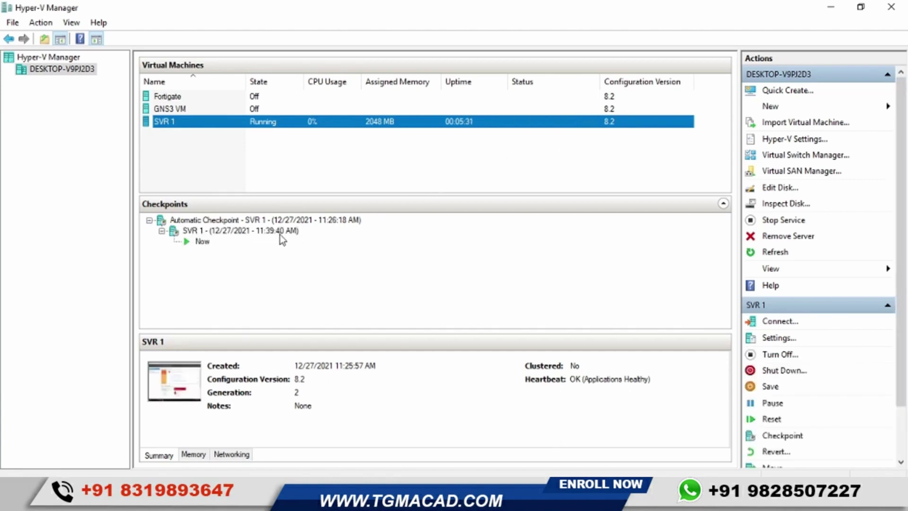
# Rename the new 11:39:40 checkpoint to 'Fresh Installation' and bring the SVR 1 connection back
pyautogui.click(241, 232)
pyautogui.rightClick(234, 231)
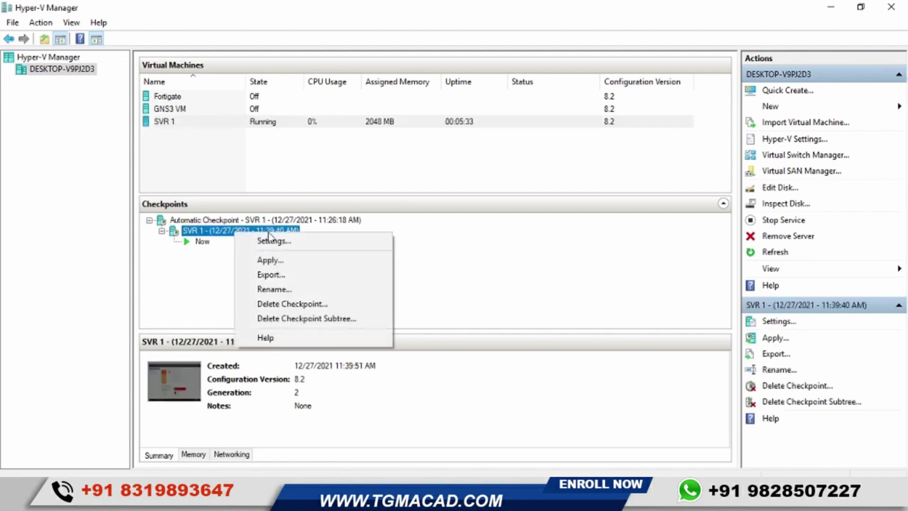
pyautogui.click(273, 288)
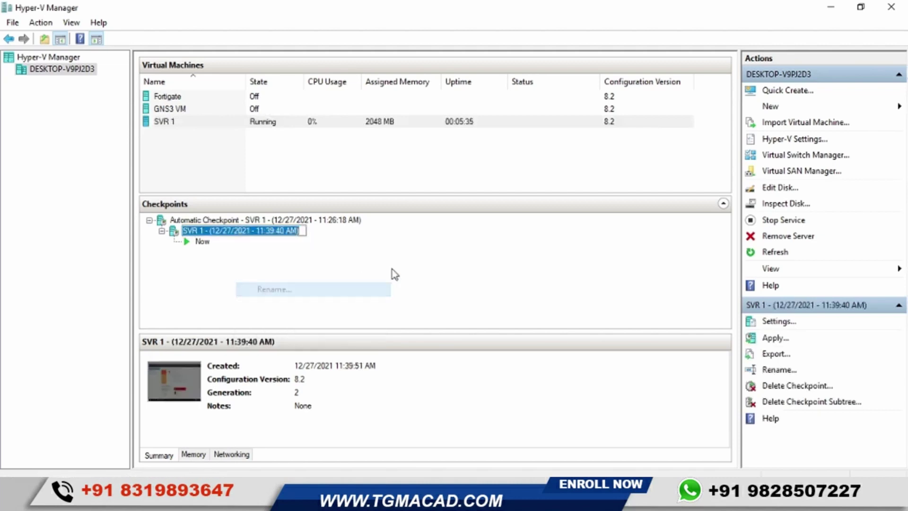
pyautogui.write('F')
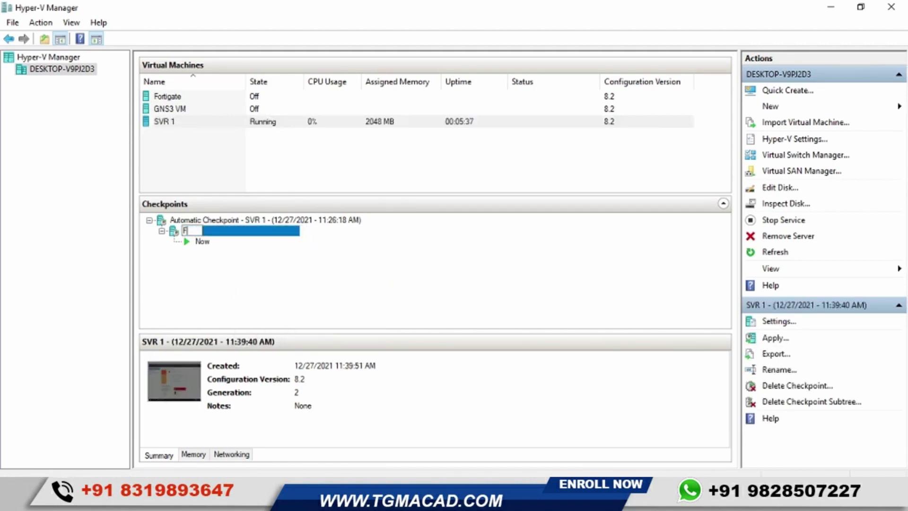
pyautogui.write('reshh')
pyautogui.press('BackSpace')
pyautogui.press('BackSpace')
pyautogui.write('Installation')
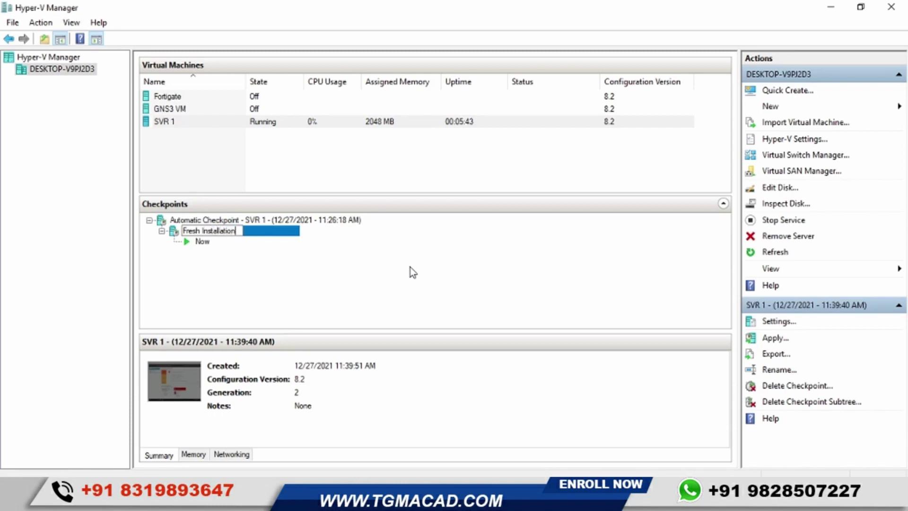
pyautogui.press('Return')
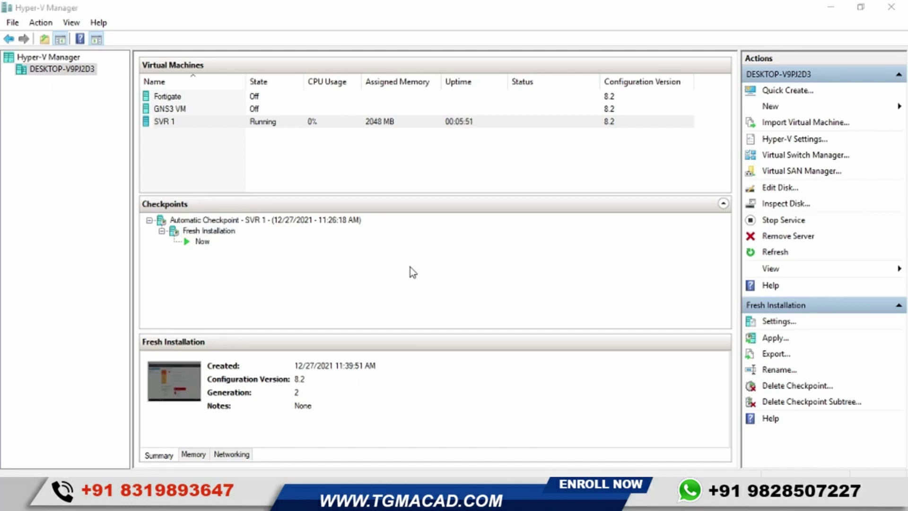
pyautogui.click(199, 235)
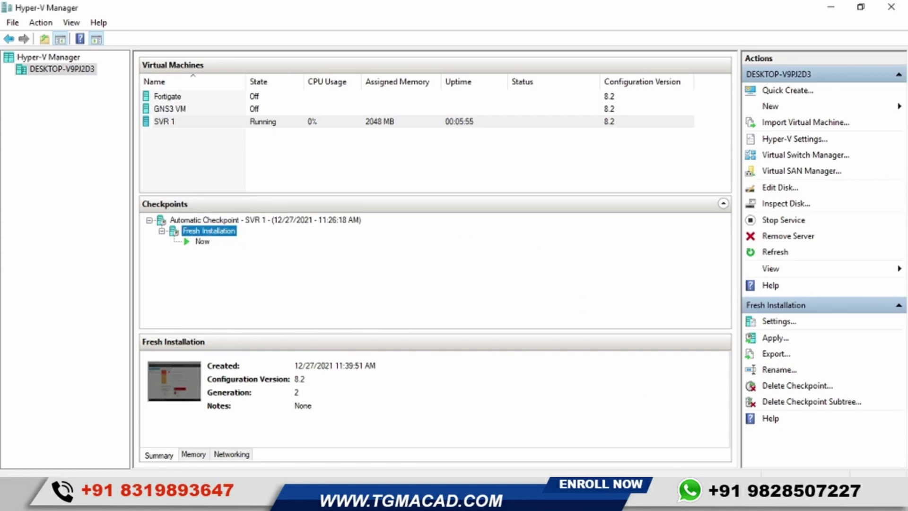
pyautogui.click(670, 496)
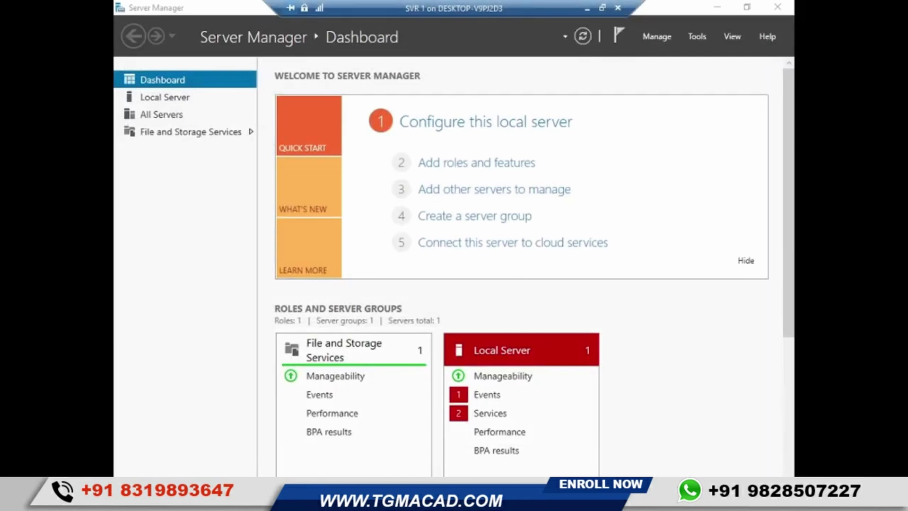
# Shut down SVR 1 from Start > Power, confirm with Continue, and close the connection window
pyautogui.press('super')
pyautogui.click(129, 468)
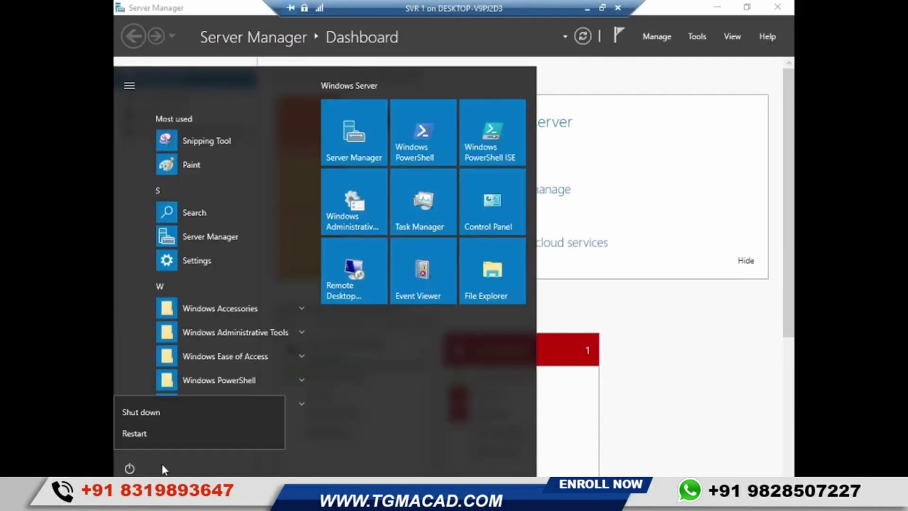
pyautogui.click(162, 411)
pyautogui.click(310, 432)
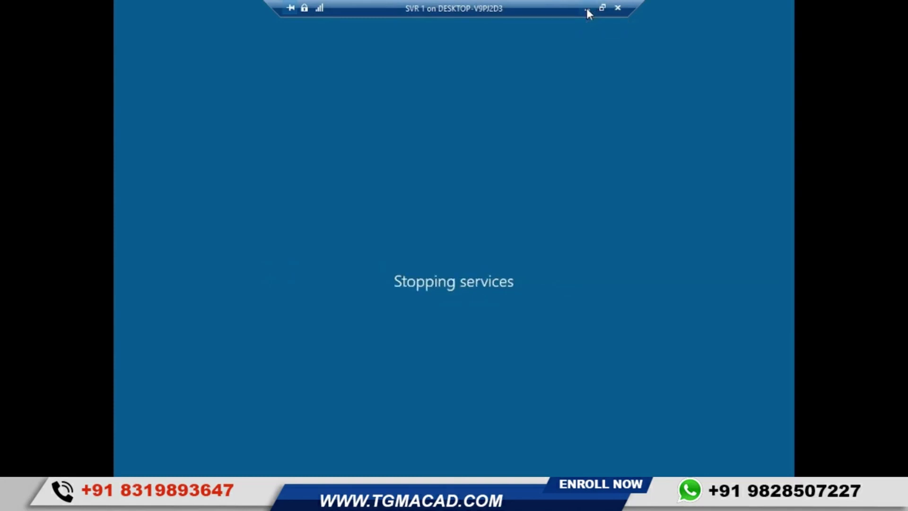
pyautogui.click(617, 9)
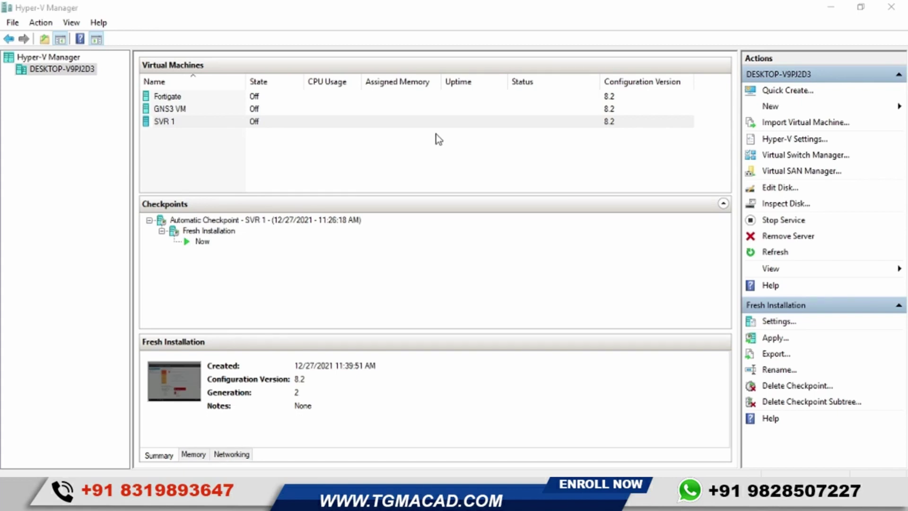
# In D:\Hyper, extract IE11.Win7.HyperV.zip to an IE11.Win7.HyperV\ folder
pyautogui.moveTo(440, 501)
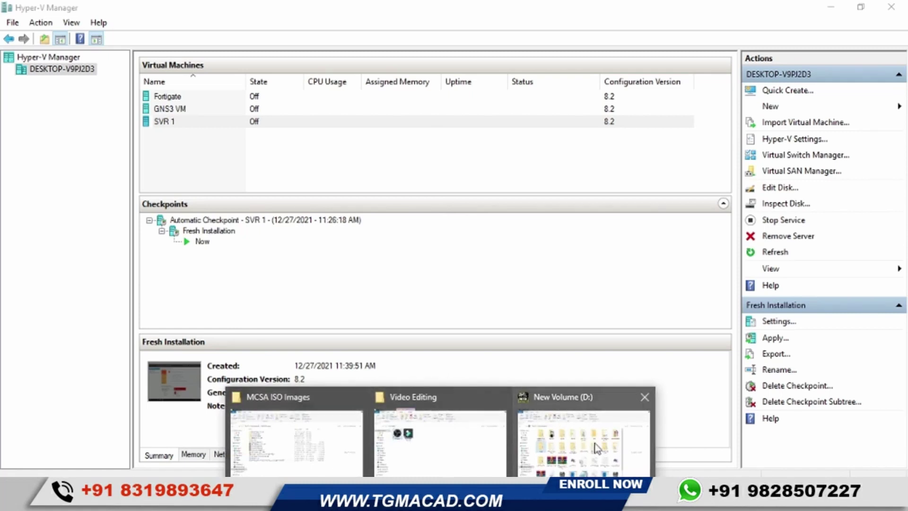
pyautogui.click(561, 439)
pyautogui.doubleClick(168, 250)
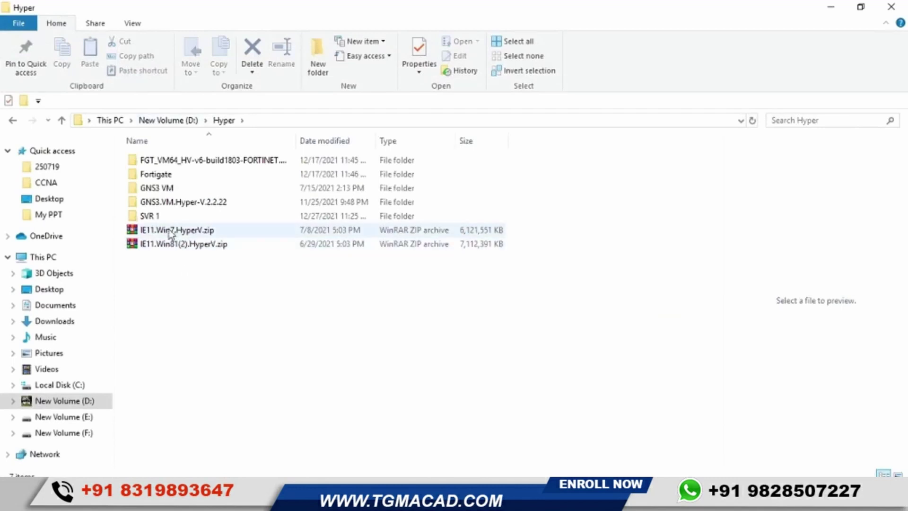
pyautogui.click(192, 233)
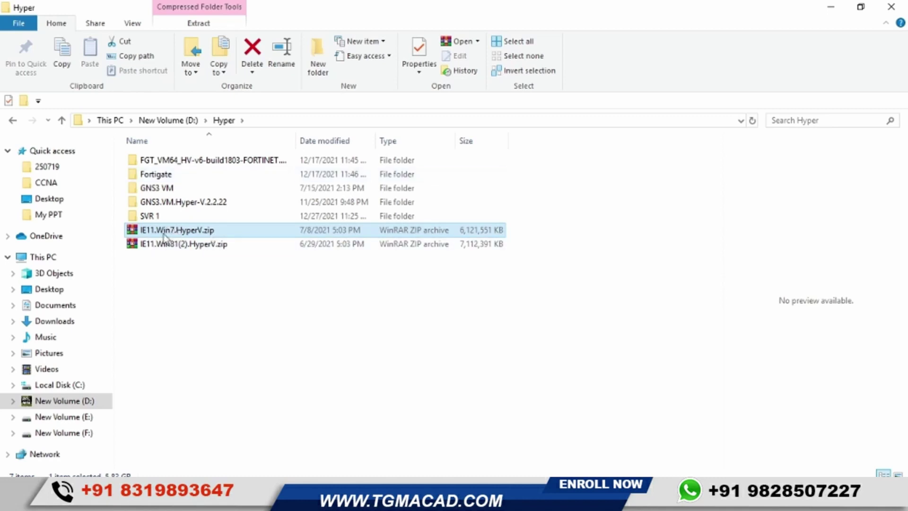
pyautogui.rightClick(192, 227)
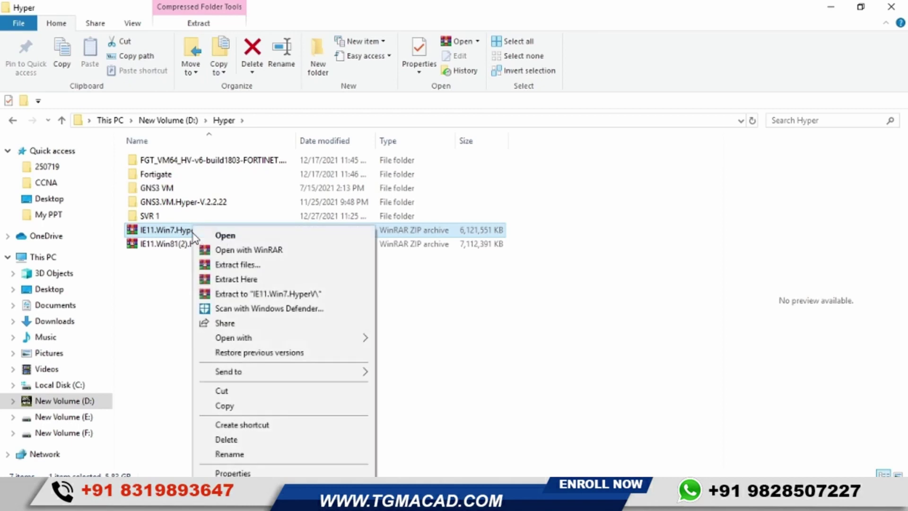
pyautogui.click(293, 298)
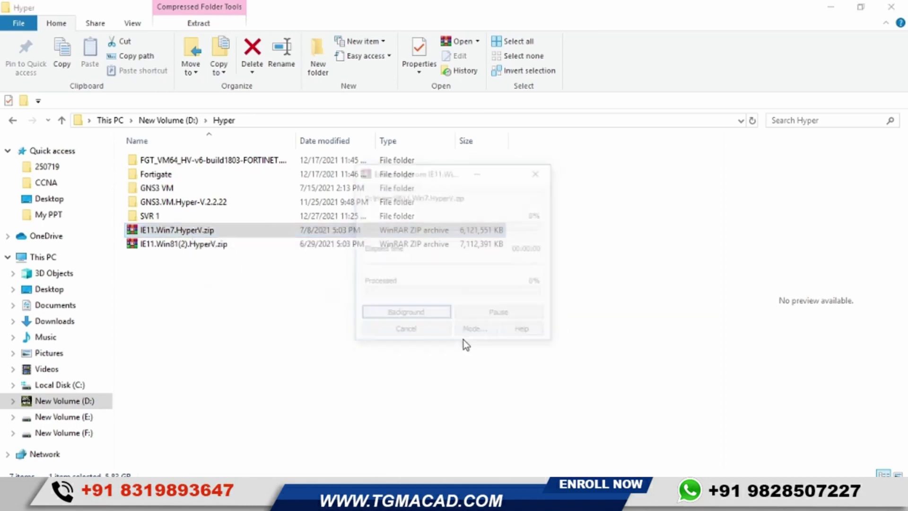